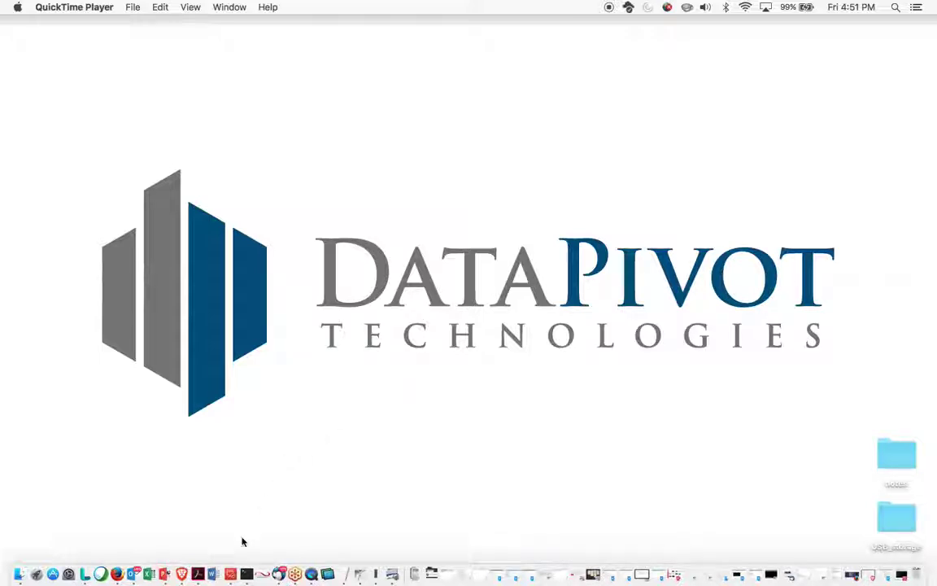
Switch to the Microsoft Remote Desktop session showing XenCenter and the CentOS VM's login prompt
{"action": "left_click", "coordinate": [231, 575]}
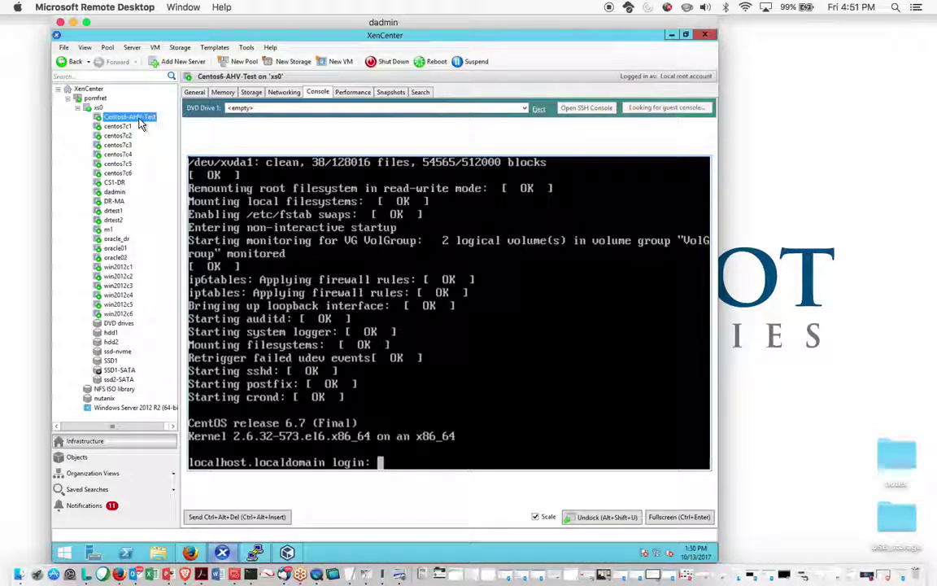
{"action": "left_click", "coordinate": [252, 93]}
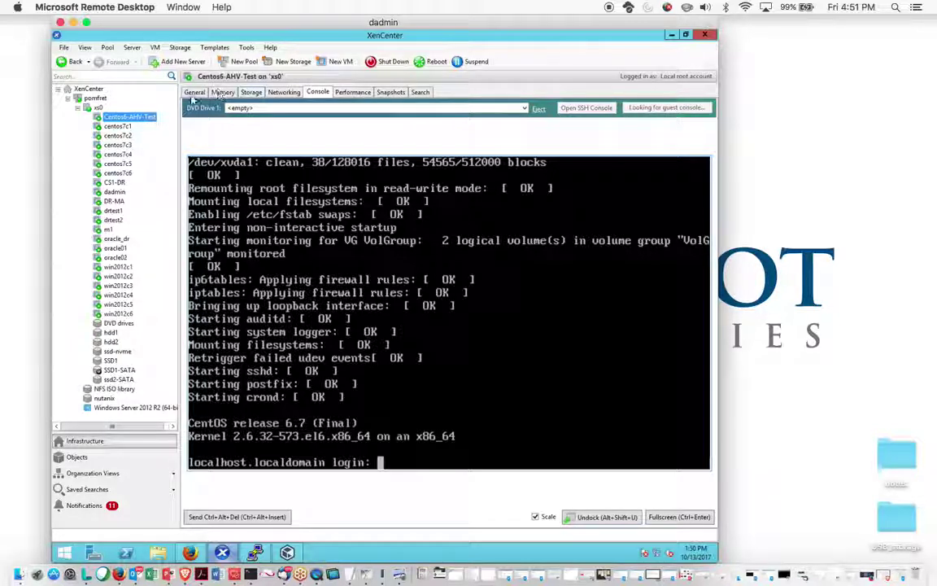
{"action": "left_click", "coordinate": [95, 108]}
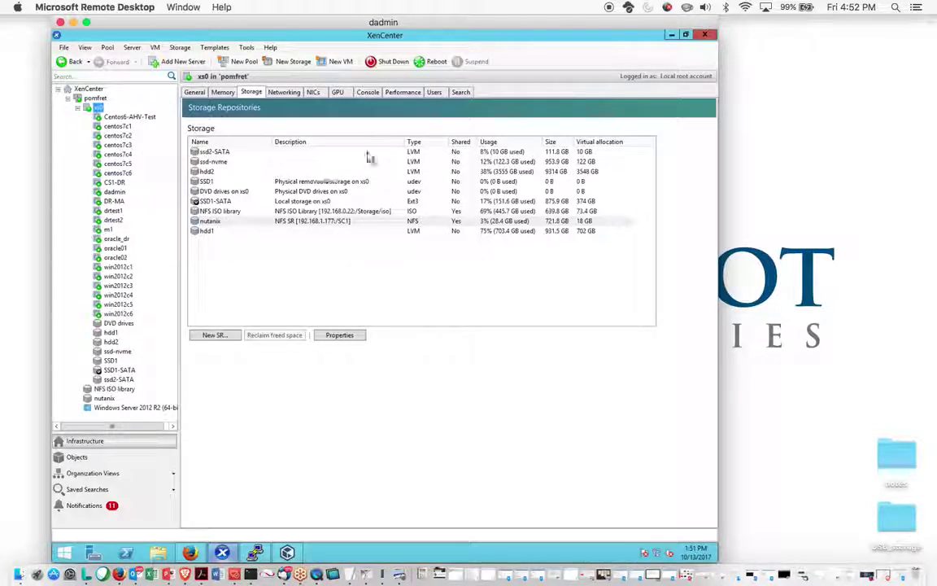
{"action": "left_click", "coordinate": [131, 118]}
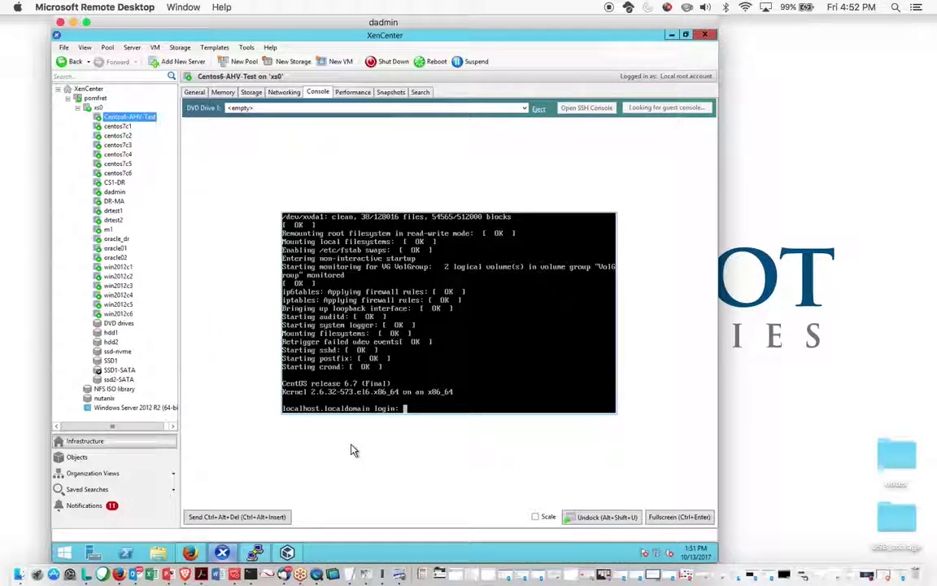
Log in to Prism in Firefox as admin with the account password
{"action": "left_click", "coordinate": [188, 554]}
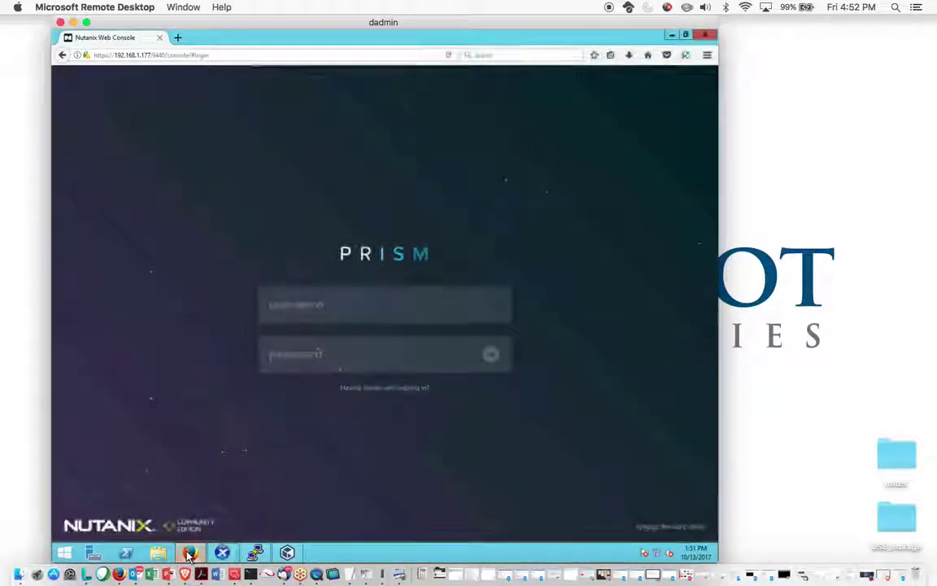
{"action": "left_click", "coordinate": [311, 311]}
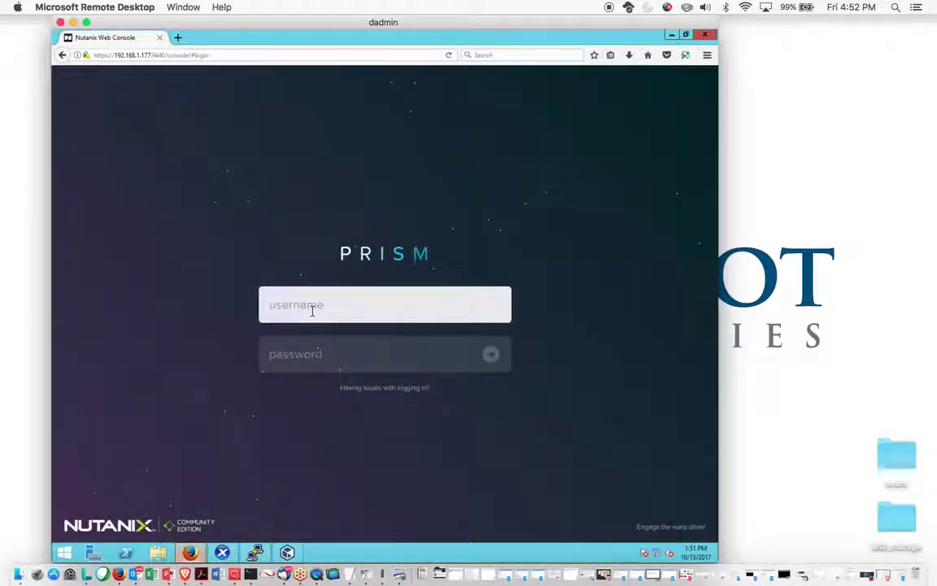
{"action": "type", "text": "admin"}
{"action": "key", "text": "Tab"}
{"action": "type", "text": "admi"}
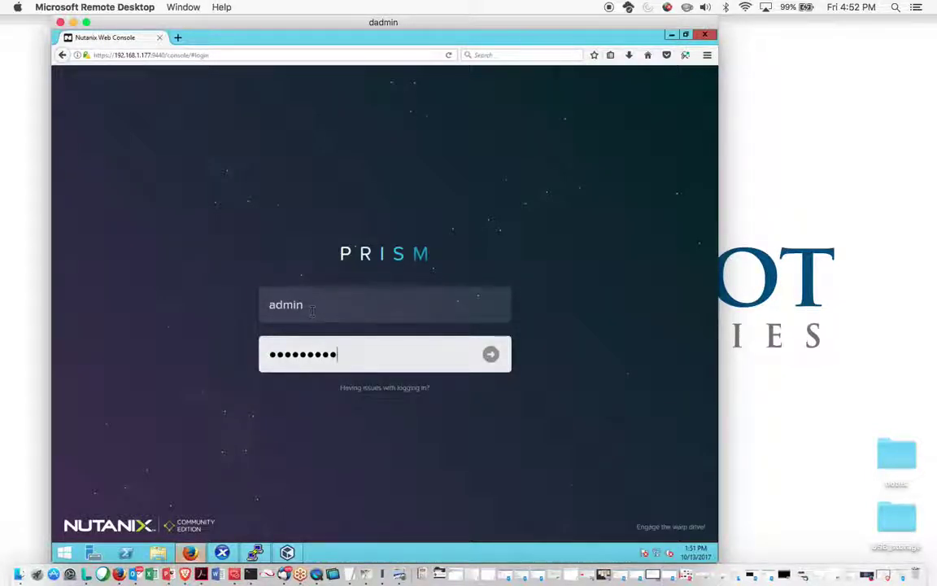
{"action": "key", "text": "Return"}
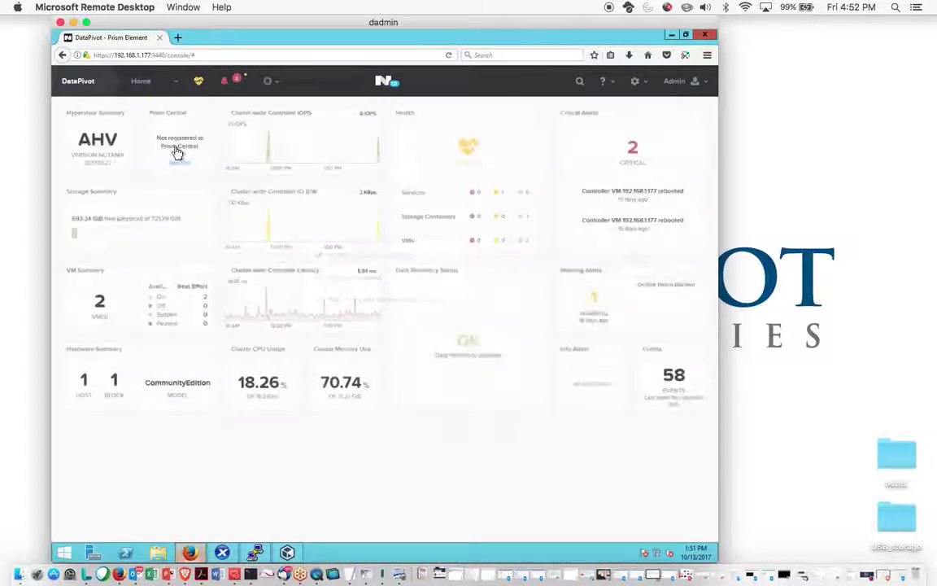
Go to Storage in table view, select container SC1, and open the cluster settings menu
{"action": "left_click", "coordinate": [174, 88]}
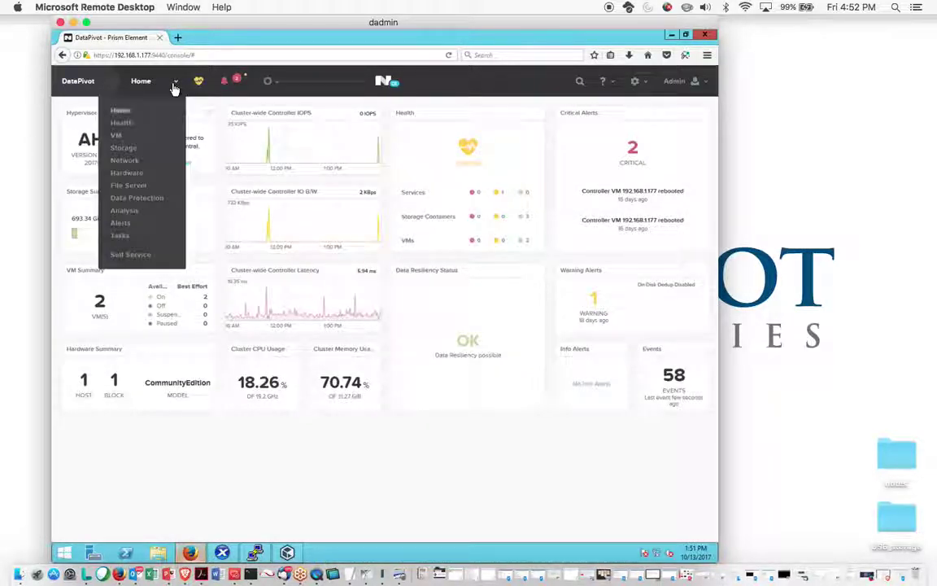
{"action": "left_click", "coordinate": [124, 151]}
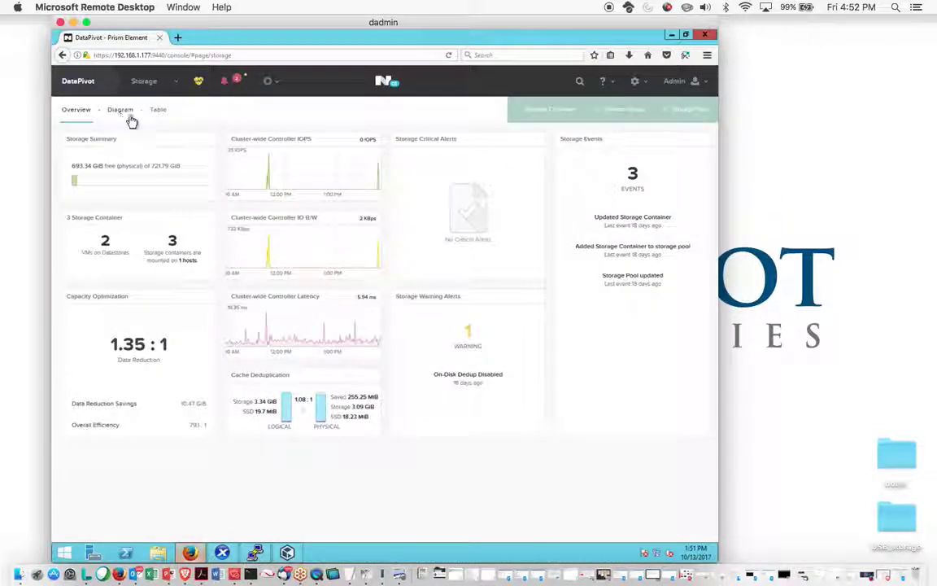
{"action": "left_click", "coordinate": [159, 112]}
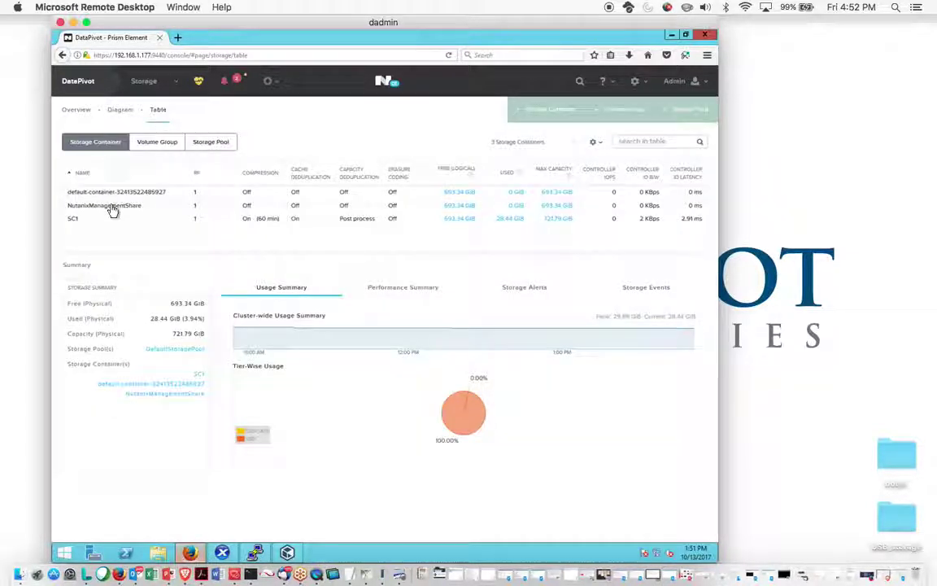
{"action": "left_click", "coordinate": [95, 223]}
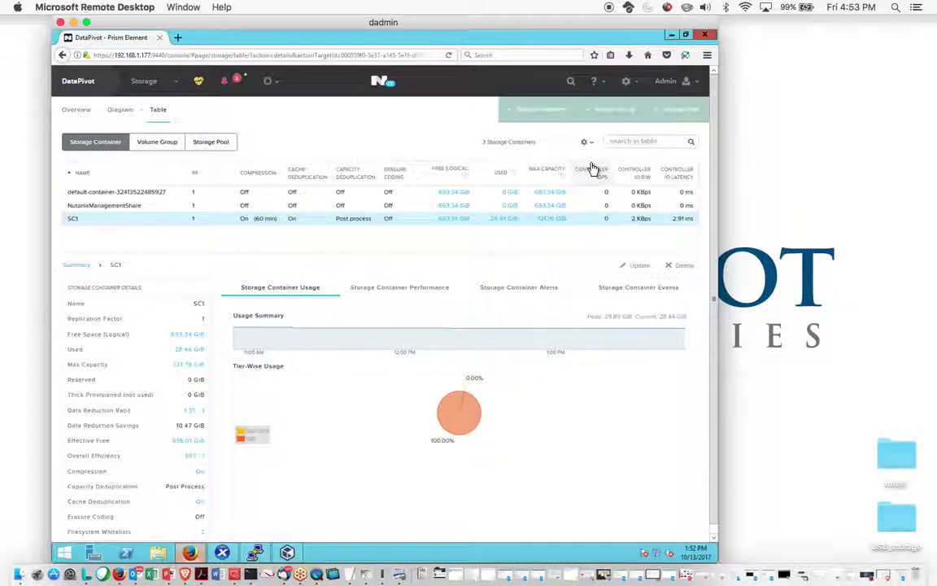
{"action": "left_click", "coordinate": [640, 82]}
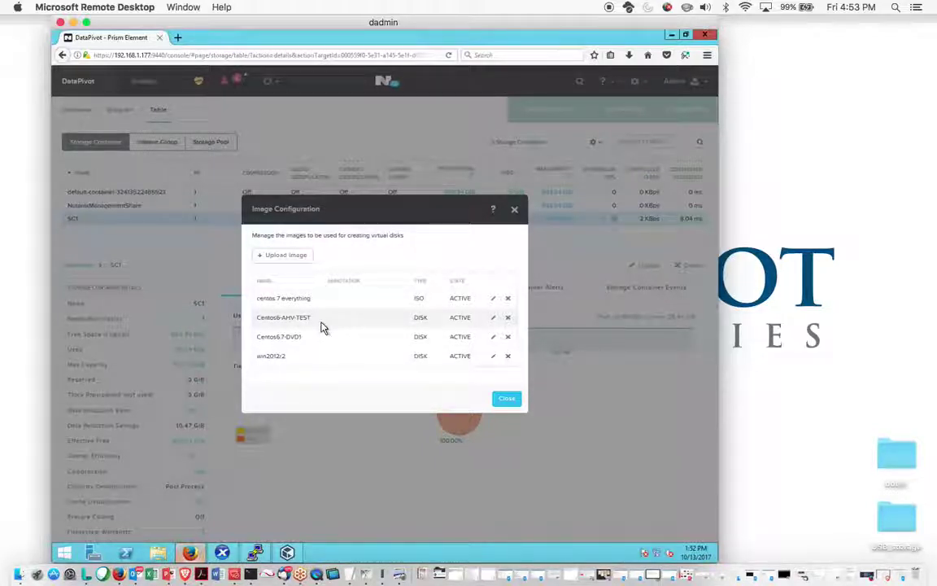
Start a new DISK-type image named testdisk, sourced from an uploaded file
{"action": "left_click", "coordinate": [285, 255]}
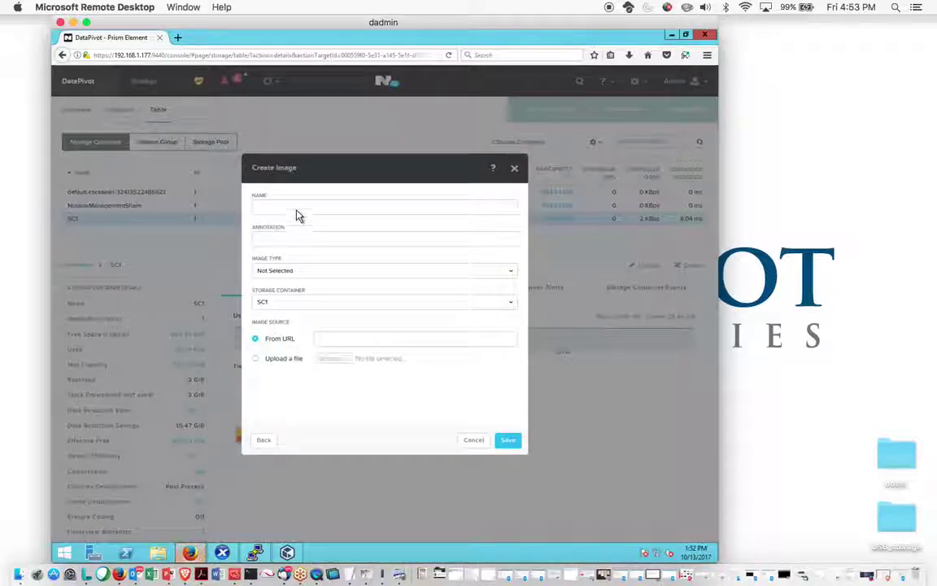
{"action": "left_click", "coordinate": [298, 206]}
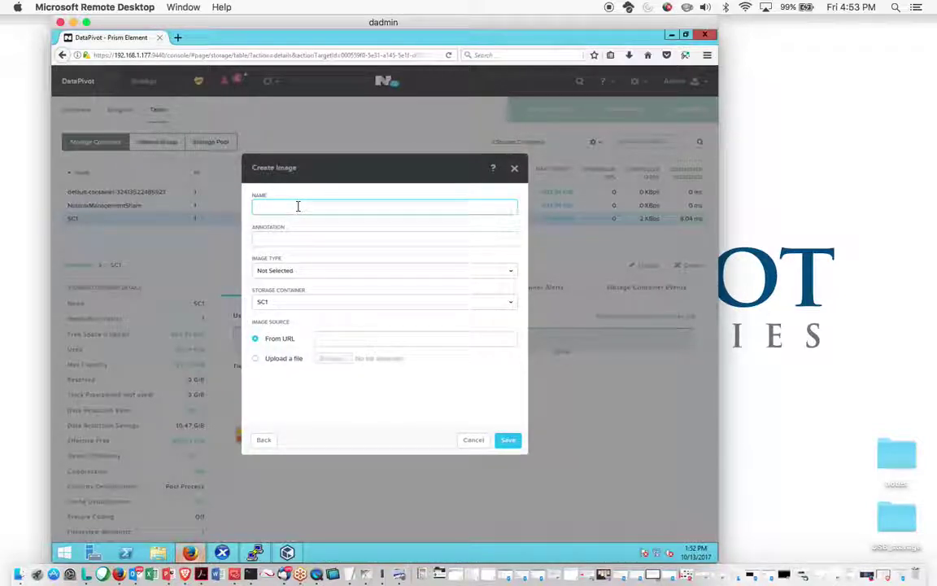
{"action": "type", "text": "testdisk"}
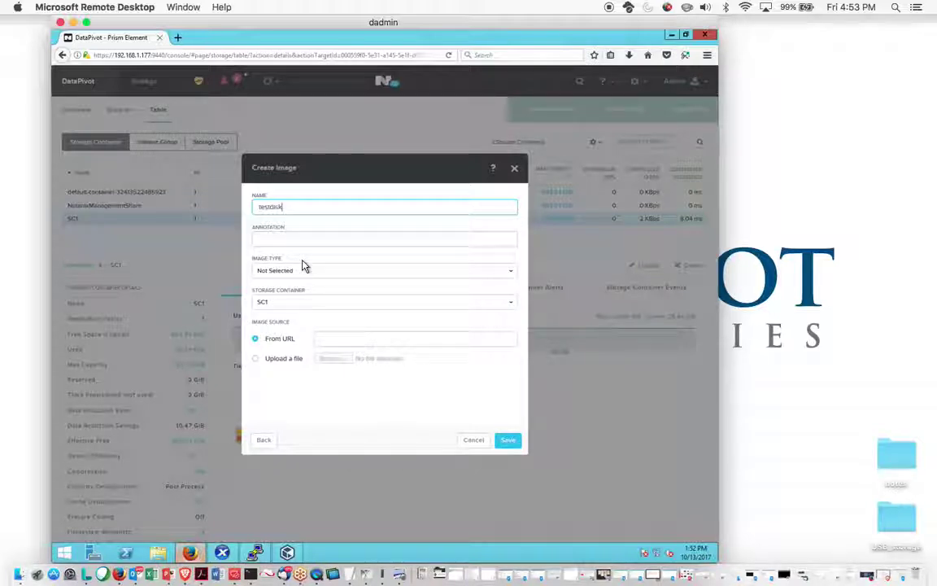
{"action": "left_click", "coordinate": [312, 276]}
{"action": "left_click", "coordinate": [307, 319]}
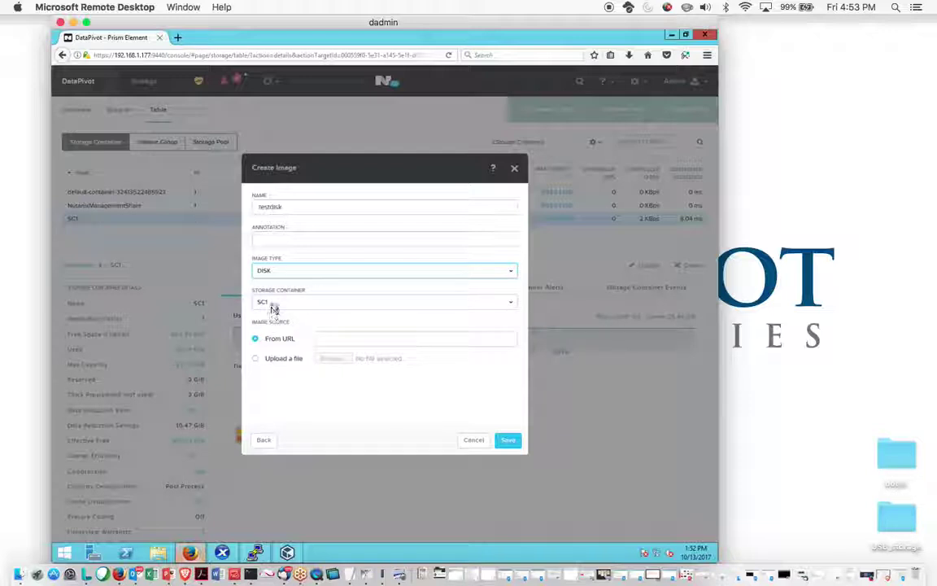
{"action": "left_click", "coordinate": [257, 358]}
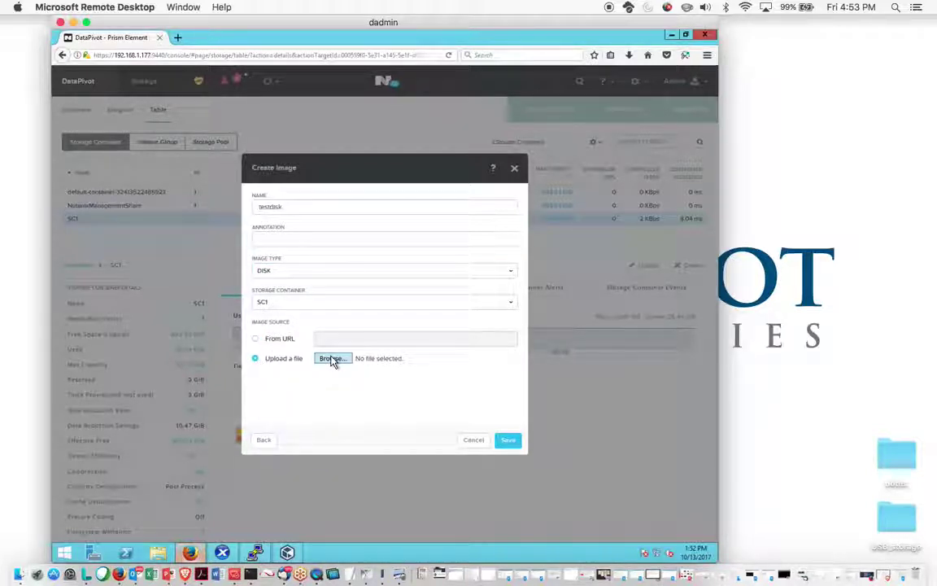
Attach 3a4800fc-3d84-4ed2-b71e-0300d9bc8140.vhd as the testdisk image's upload file
{"action": "left_click", "coordinate": [331, 359]}
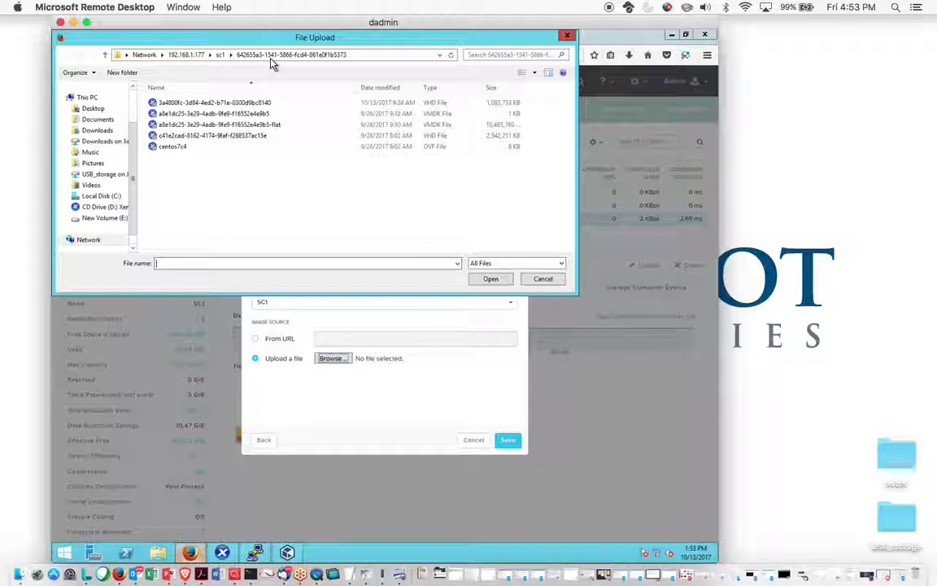
{"action": "left_click", "coordinate": [249, 104]}
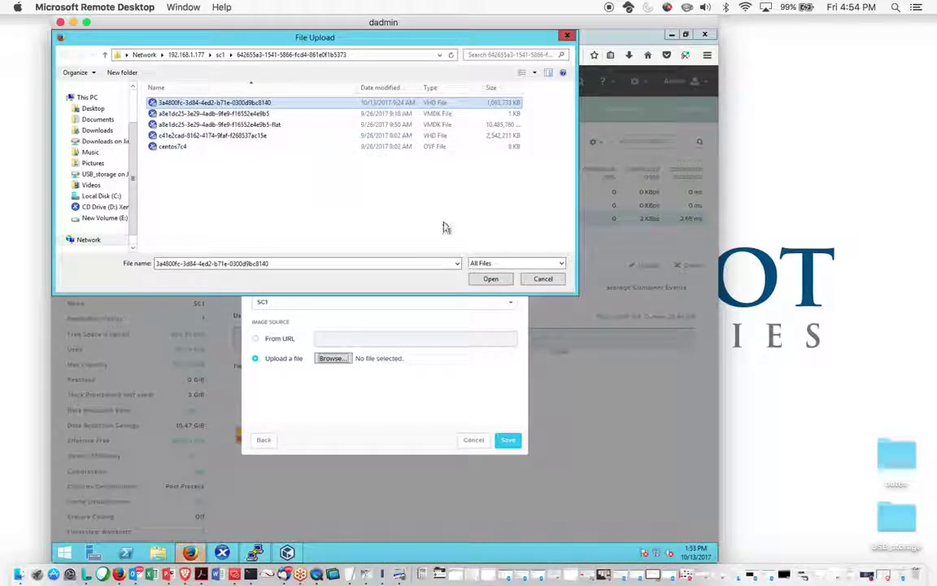
{"action": "left_click", "coordinate": [502, 283]}
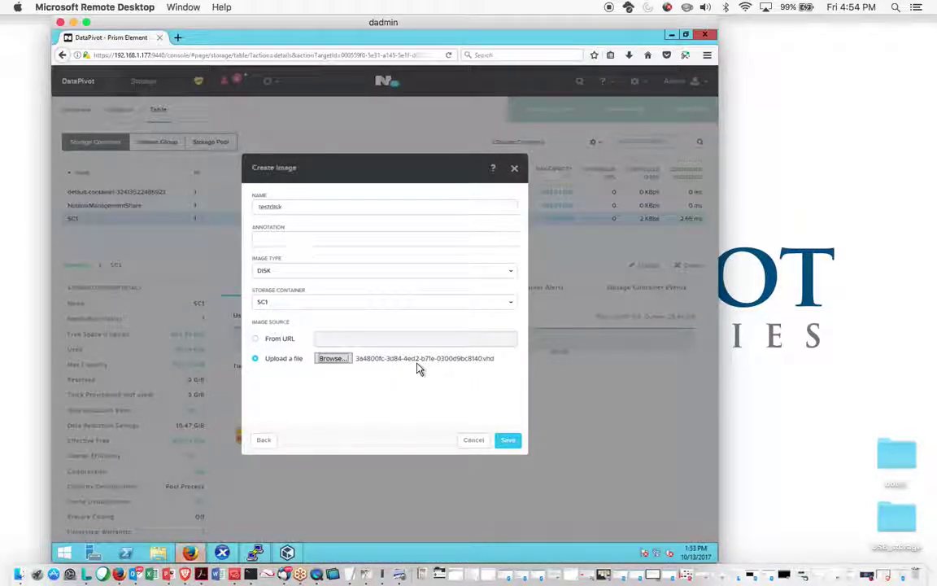
{"action": "left_click", "coordinate": [472, 443]}
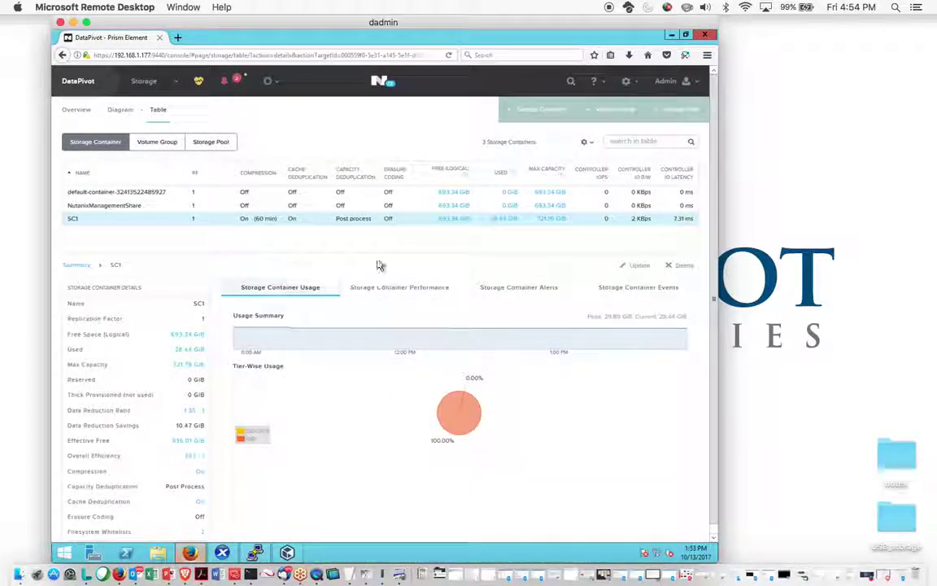
{"action": "left_click", "coordinate": [628, 82]}
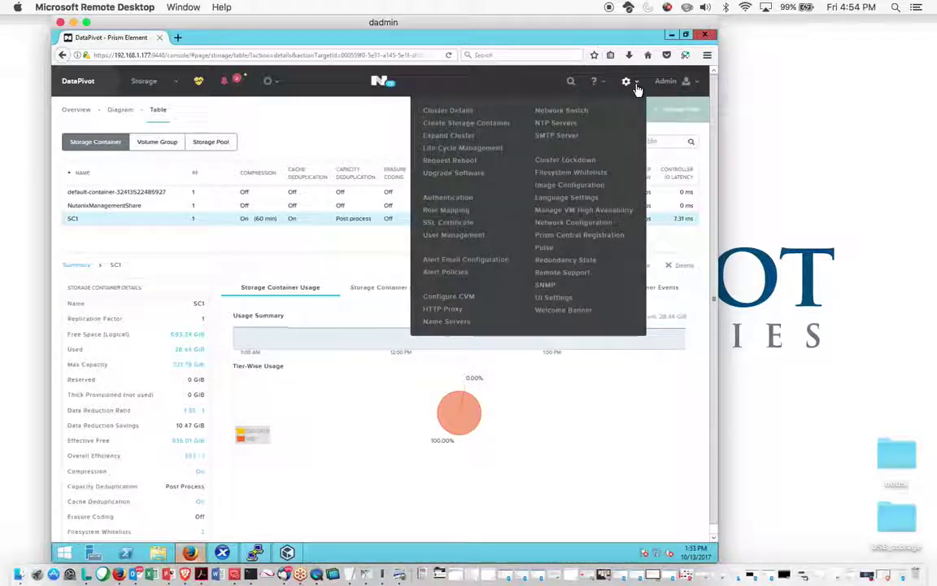
{"action": "left_click", "coordinate": [560, 186]}
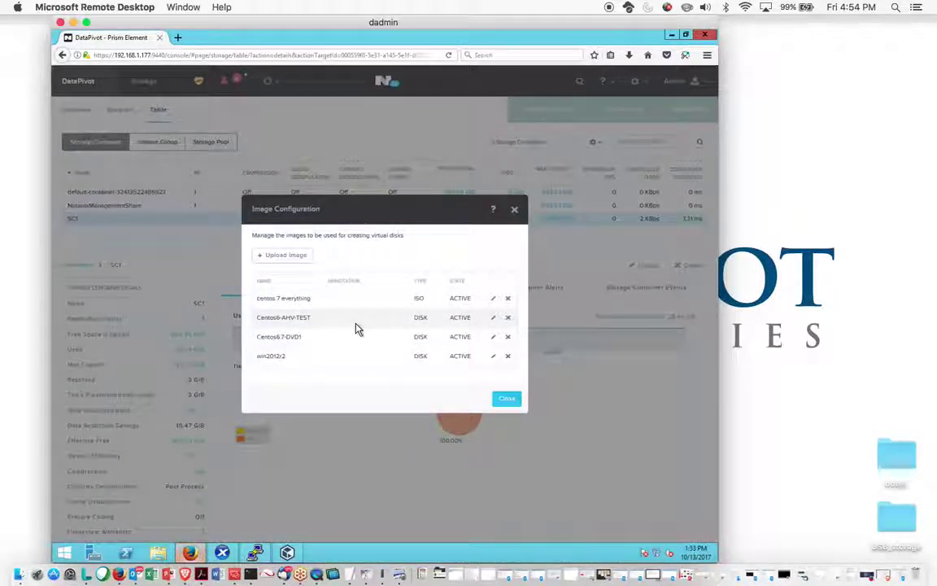
{"action": "left_click", "coordinate": [506, 401]}
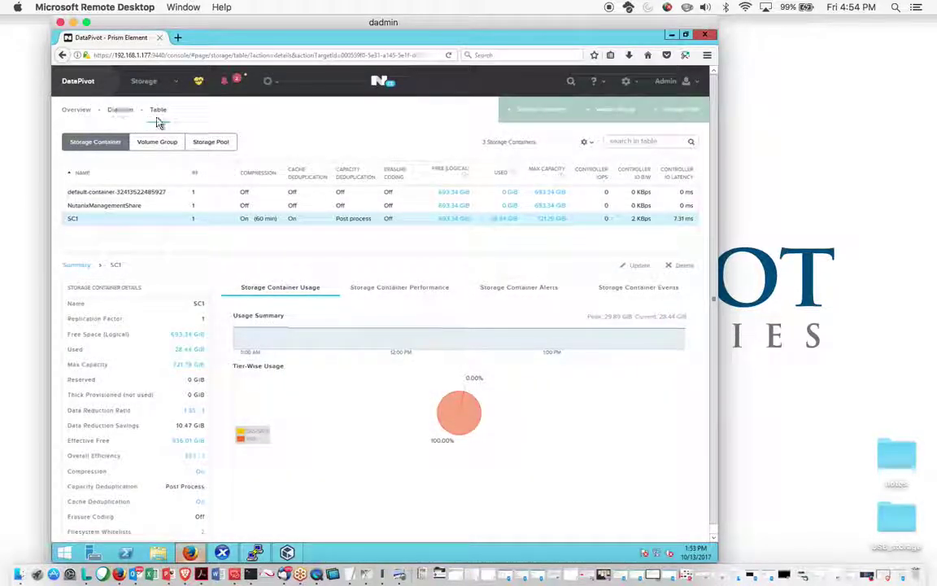
Switch to the VM section's table view and start a new VM
{"action": "left_click", "coordinate": [145, 82]}
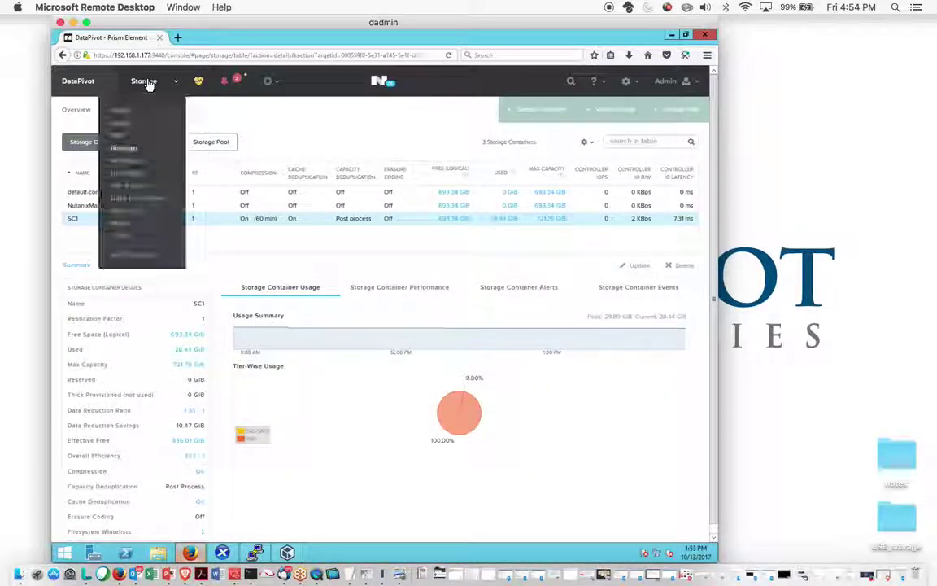
{"action": "left_click", "coordinate": [120, 137]}
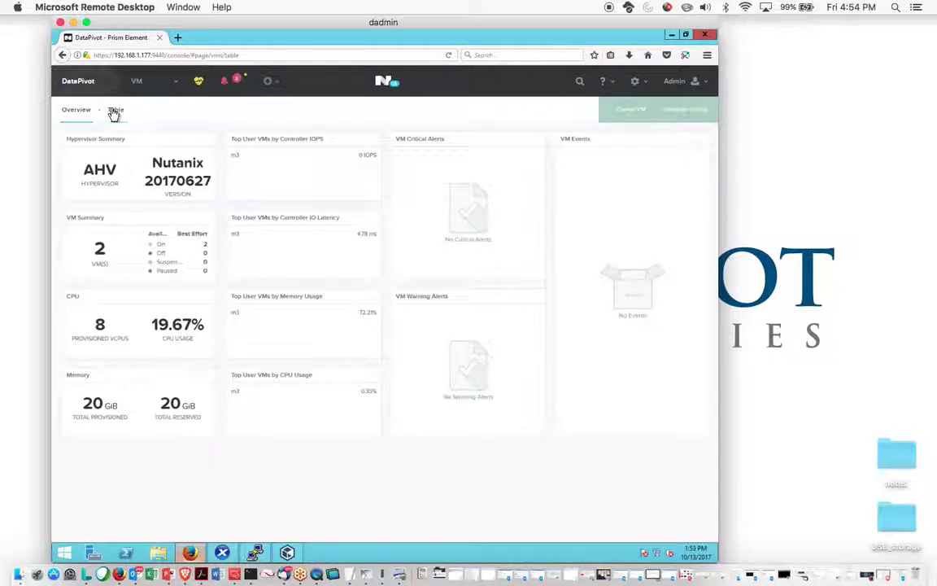
{"action": "left_click", "coordinate": [115, 111]}
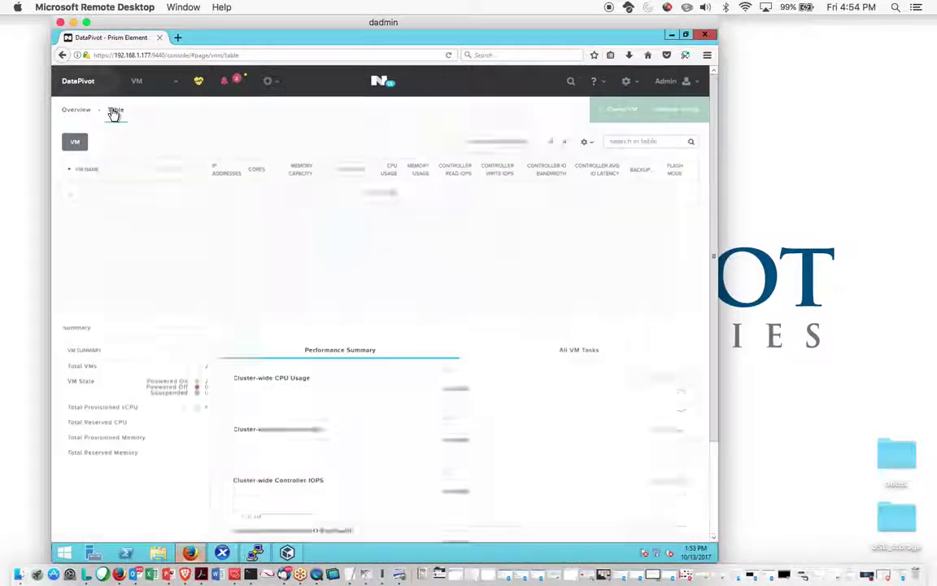
{"action": "left_click", "coordinate": [620, 110]}
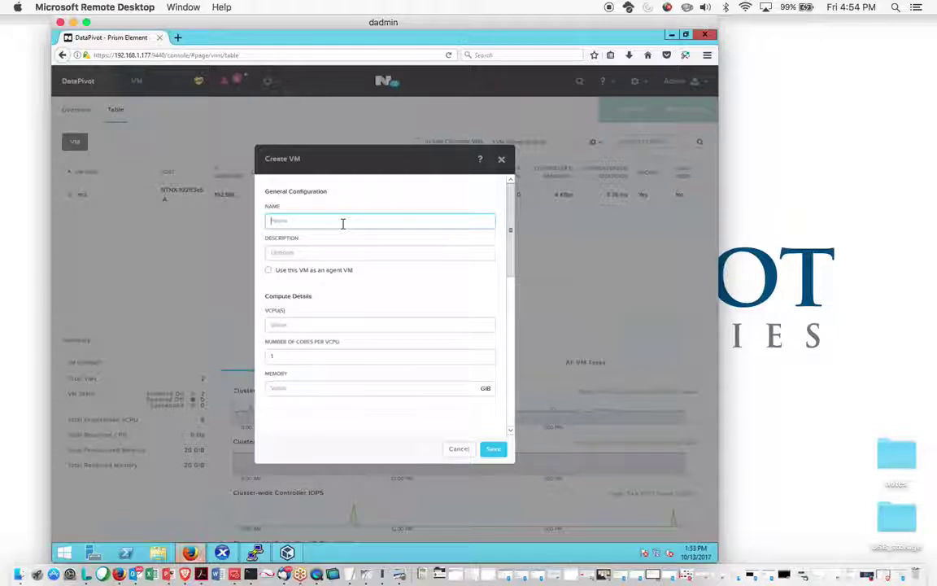
Name the VM Centos6-AHV-TEST with 1 vCPU and 4 GiB memory
{"action": "type", "text": "Centos"}
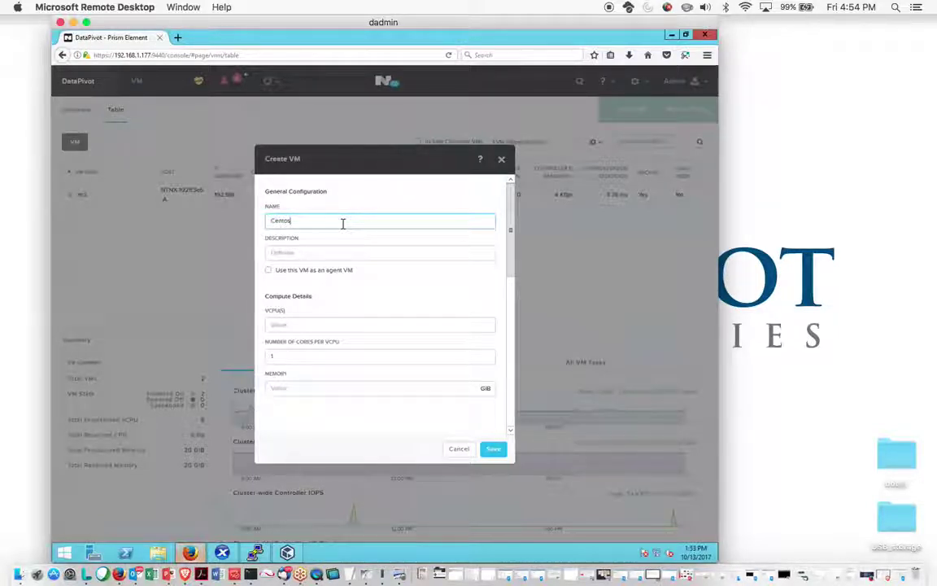
{"action": "type", "text": "6-AHV-TEST"}
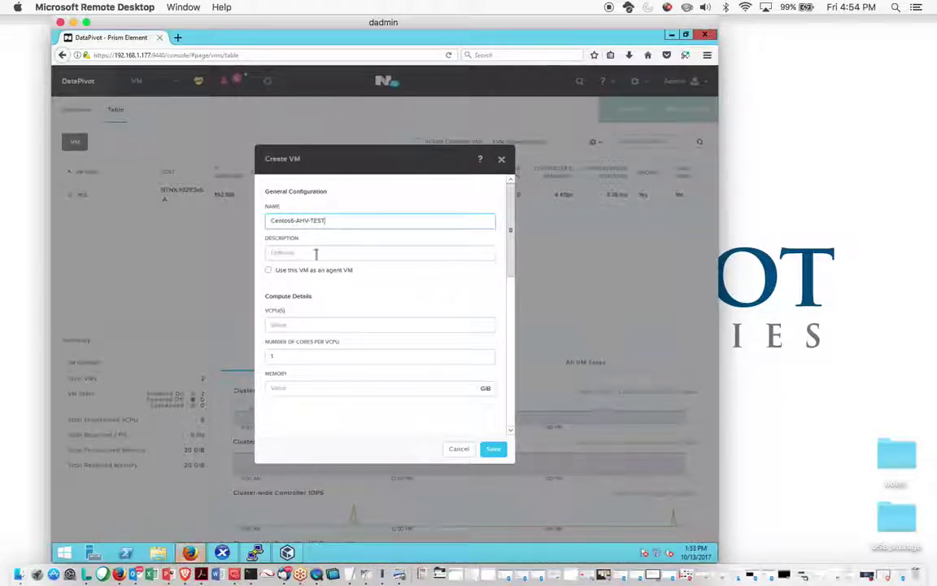
{"action": "left_click", "coordinate": [306, 325]}
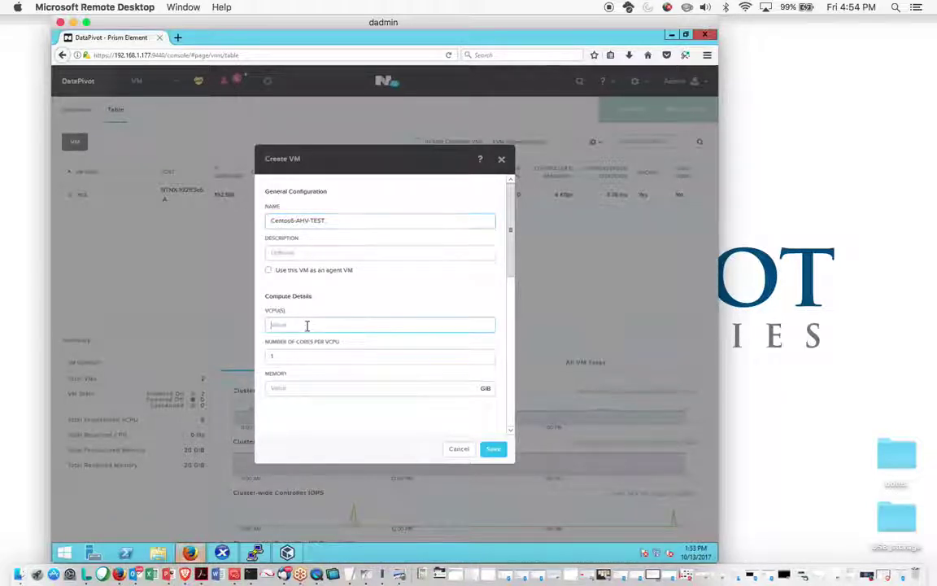
{"action": "type", "text": "1"}
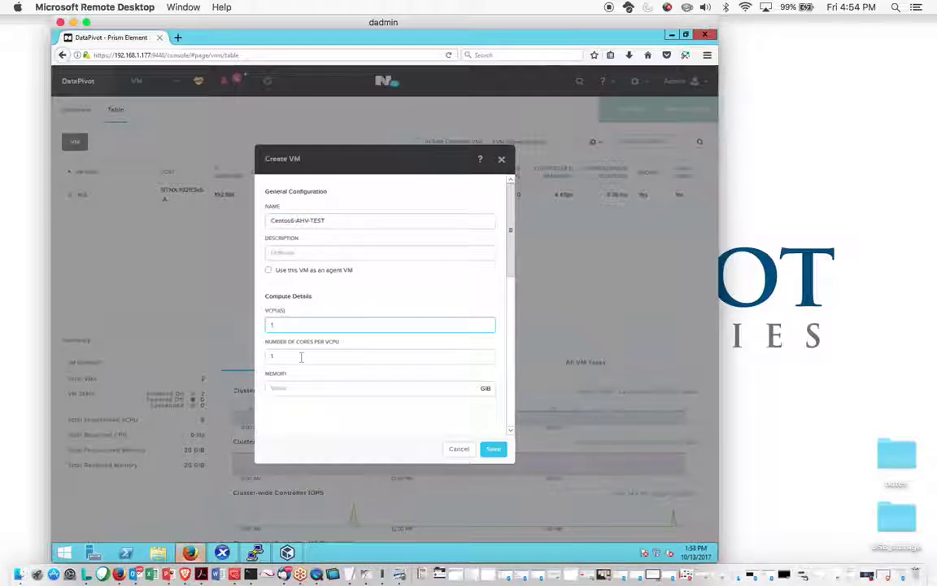
{"action": "left_click", "coordinate": [294, 390]}
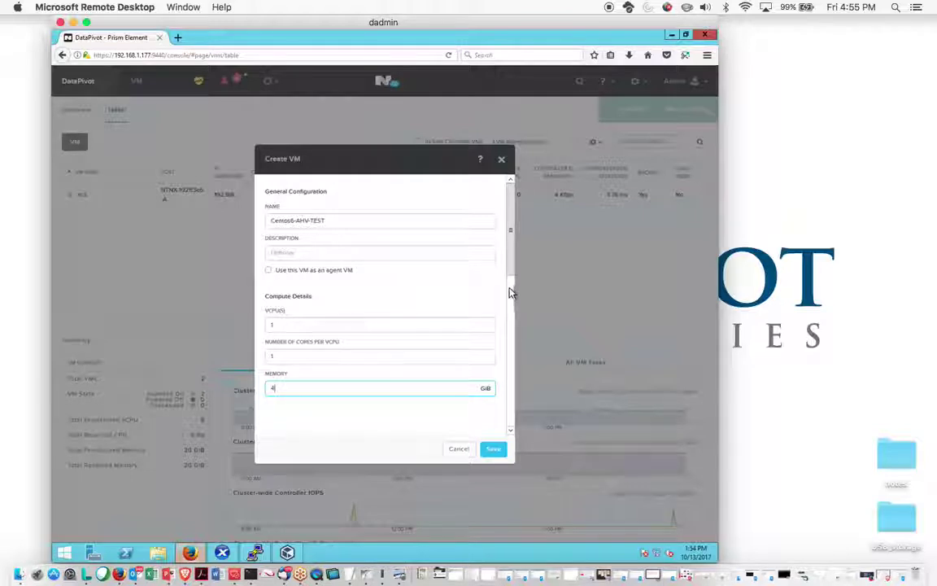
{"action": "left_click_drag", "start_coordinate": [508, 247], "coordinate": [509, 348]}
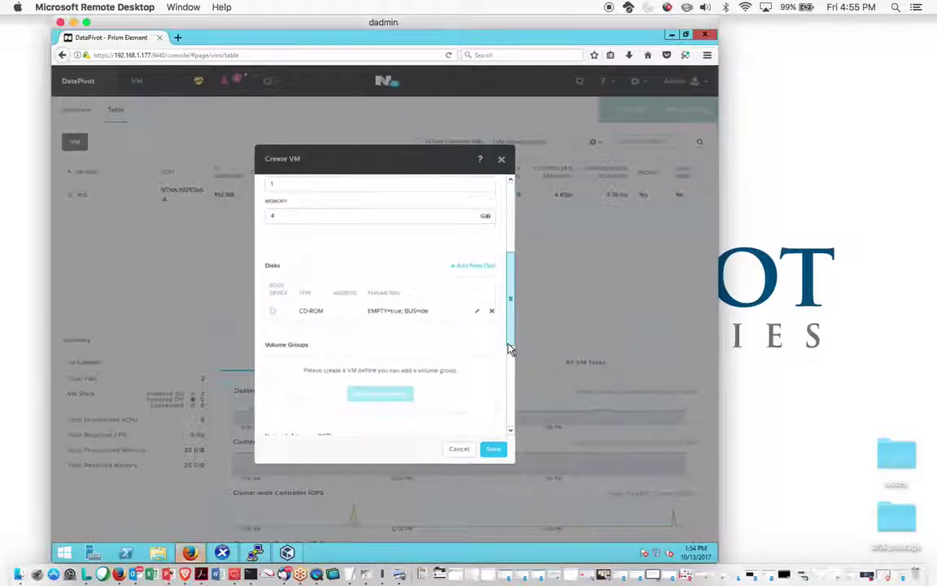
Add a disk cloned from the Centos6-AHV-TEST image via Image Service
{"action": "left_click", "coordinate": [469, 268]}
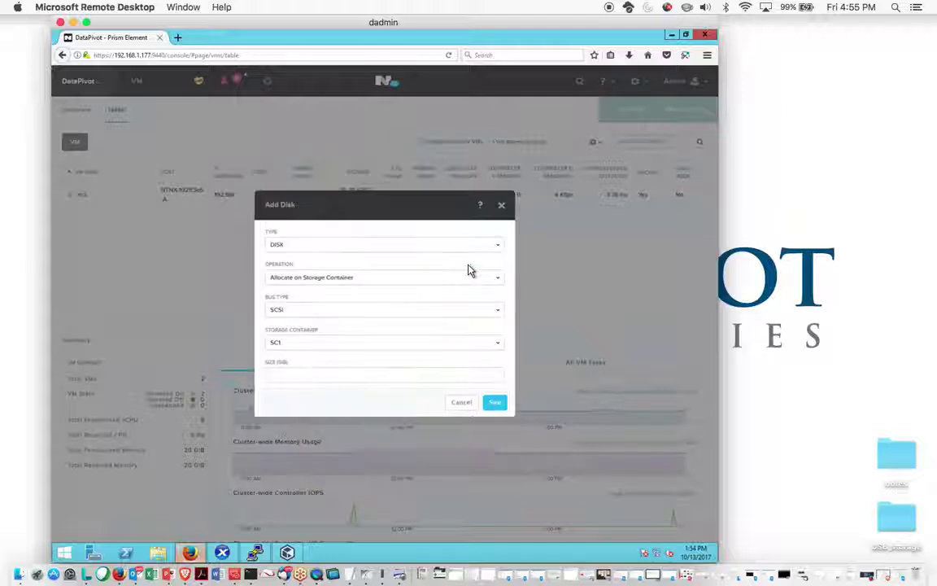
{"action": "left_click", "coordinate": [398, 278]}
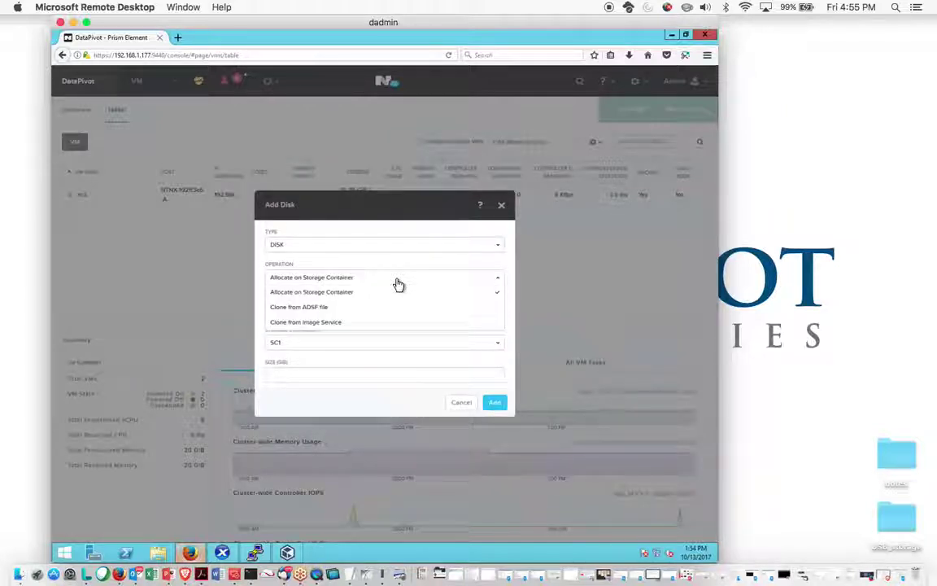
{"action": "left_click", "coordinate": [323, 325]}
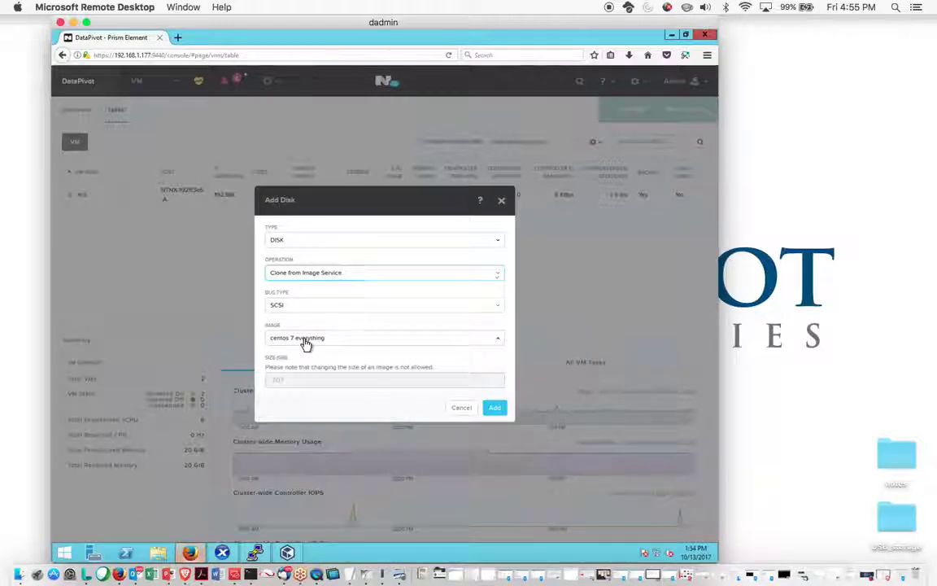
{"action": "left_click", "coordinate": [306, 340]}
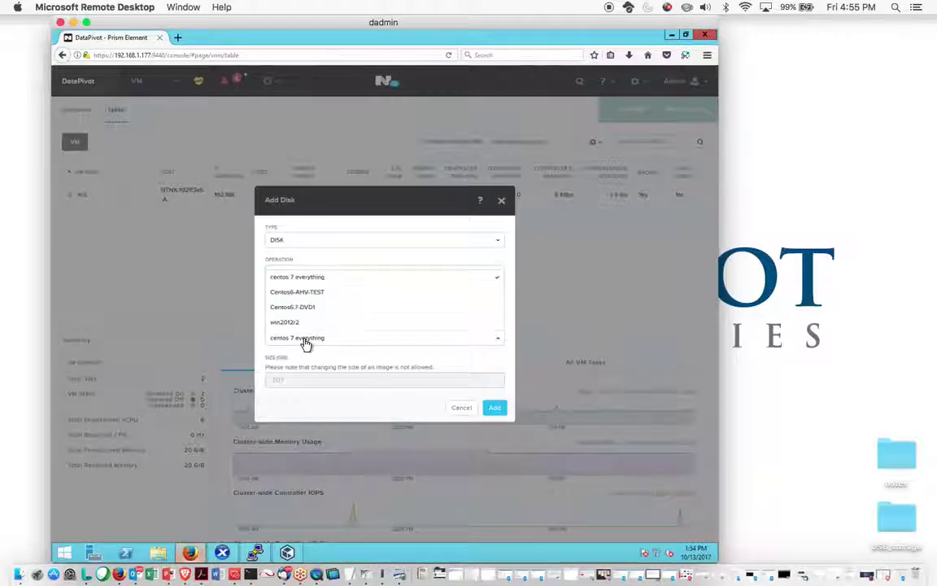
{"action": "left_click", "coordinate": [307, 293]}
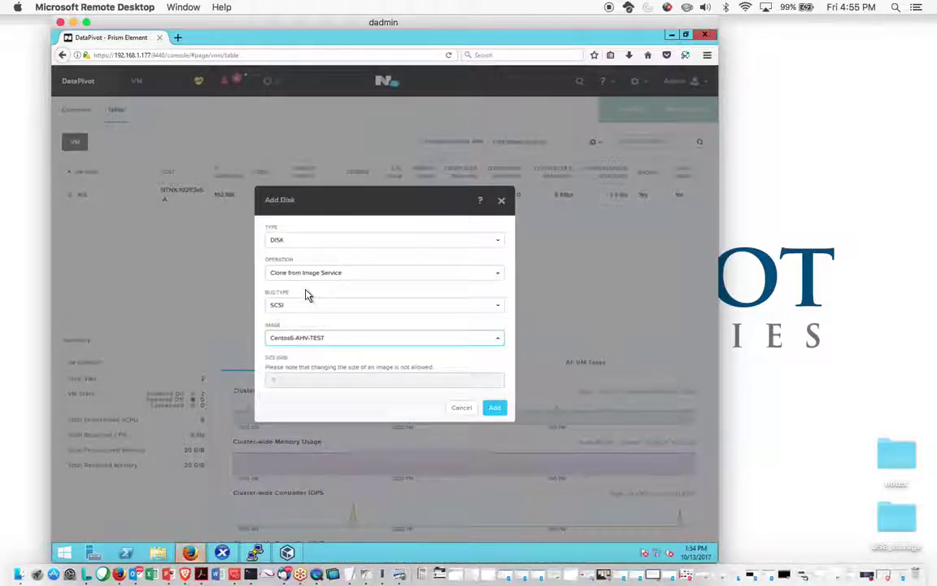
Confirm the cloned disk and save the Centos6-AHV-TEST VM
{"action": "left_click", "coordinate": [494, 408]}
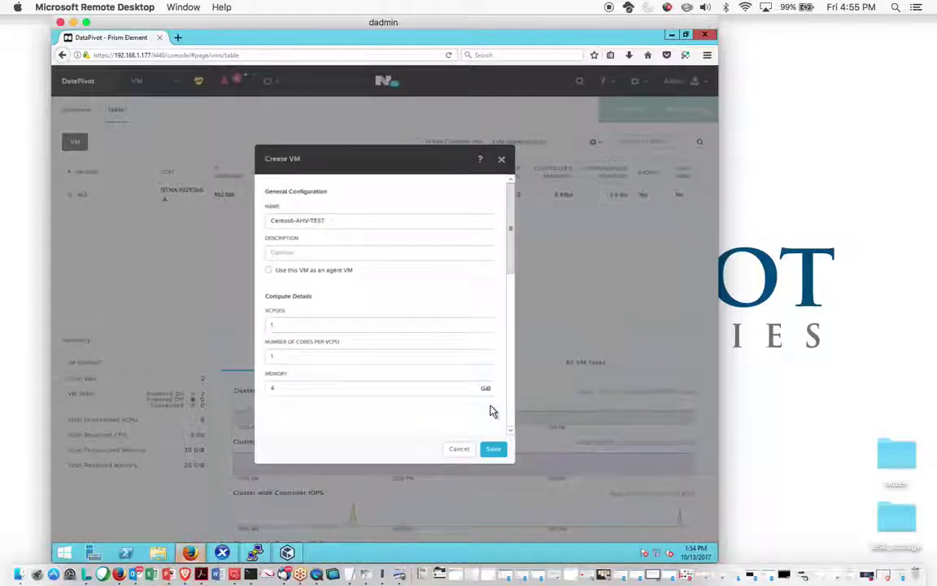
{"action": "left_click_drag", "start_coordinate": [512, 263], "coordinate": [511, 405]}
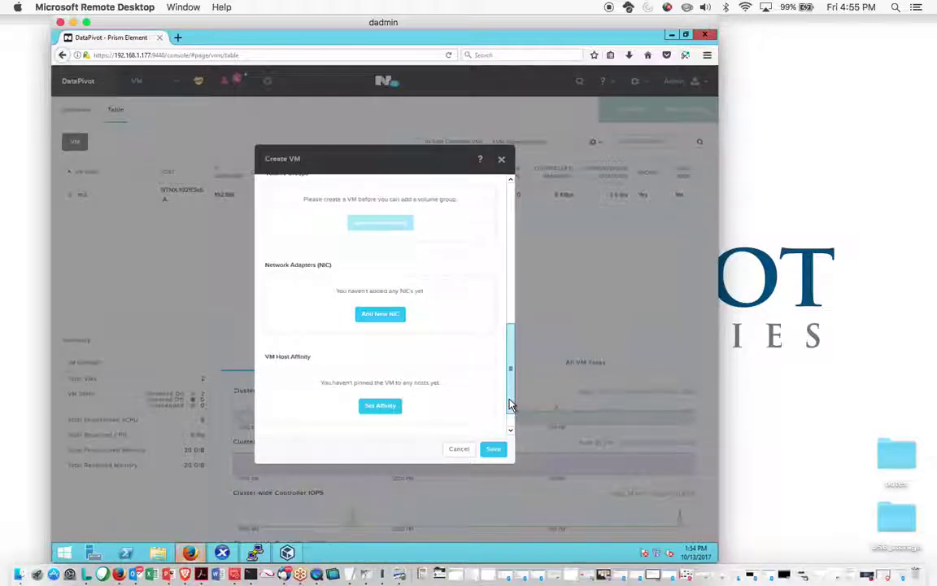
{"action": "left_click", "coordinate": [494, 451]}
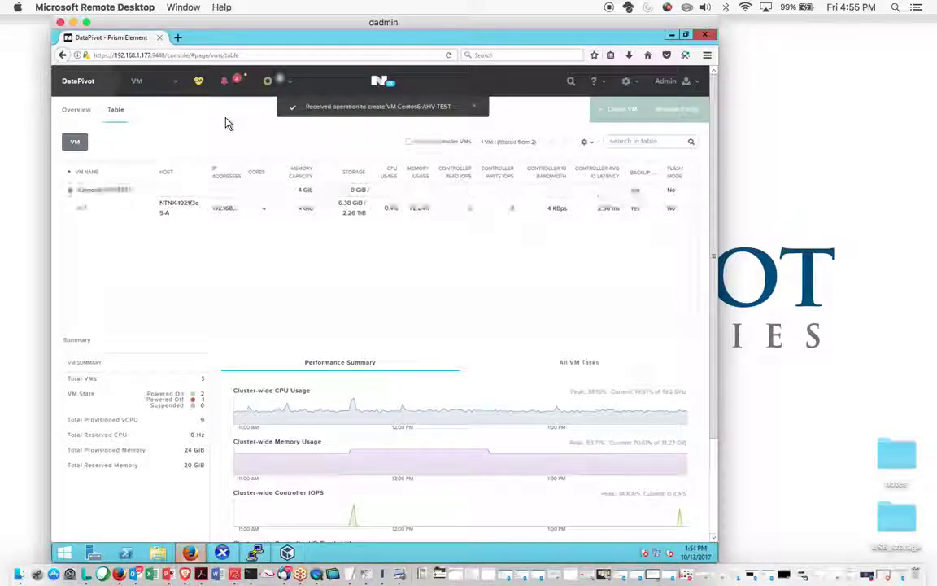
Select Centos6-AHV-TEST, power it on, and return to the VM table
{"action": "left_click", "coordinate": [114, 193]}
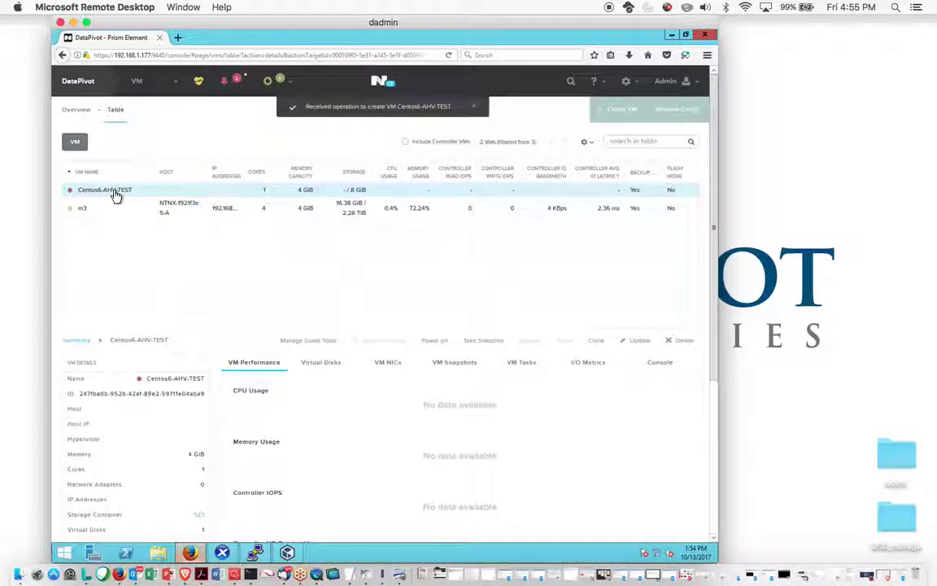
{"action": "left_click", "coordinate": [432, 342]}
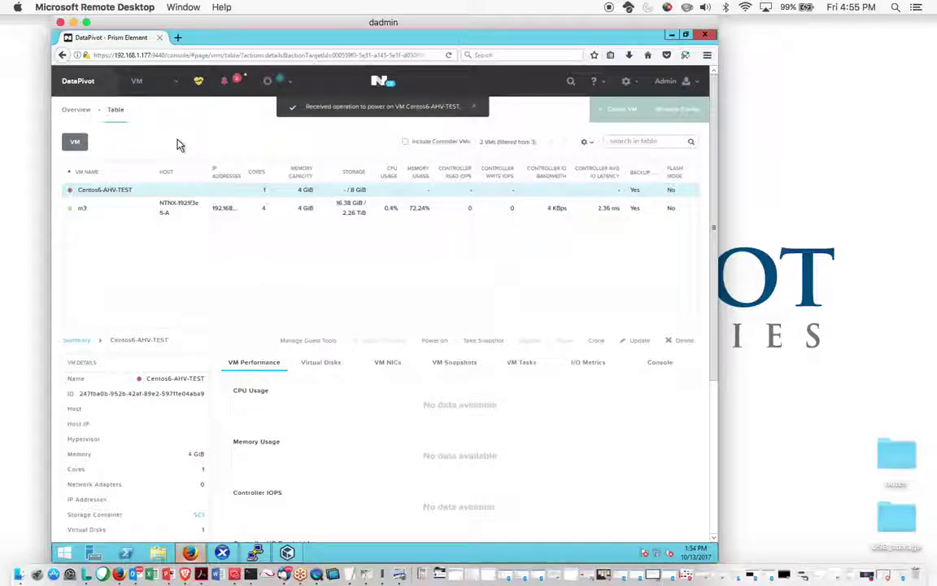
{"action": "left_click", "coordinate": [79, 111]}
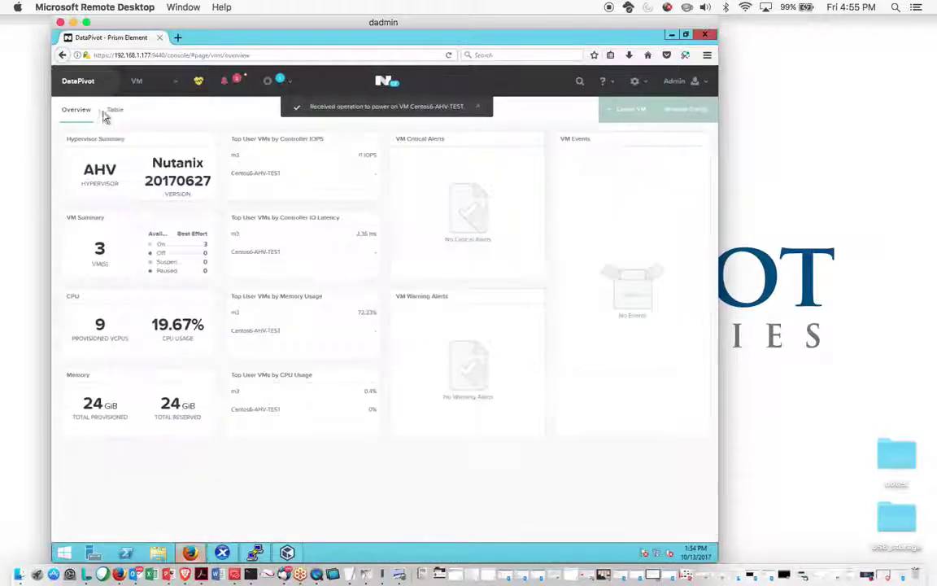
{"action": "left_click", "coordinate": [114, 111]}
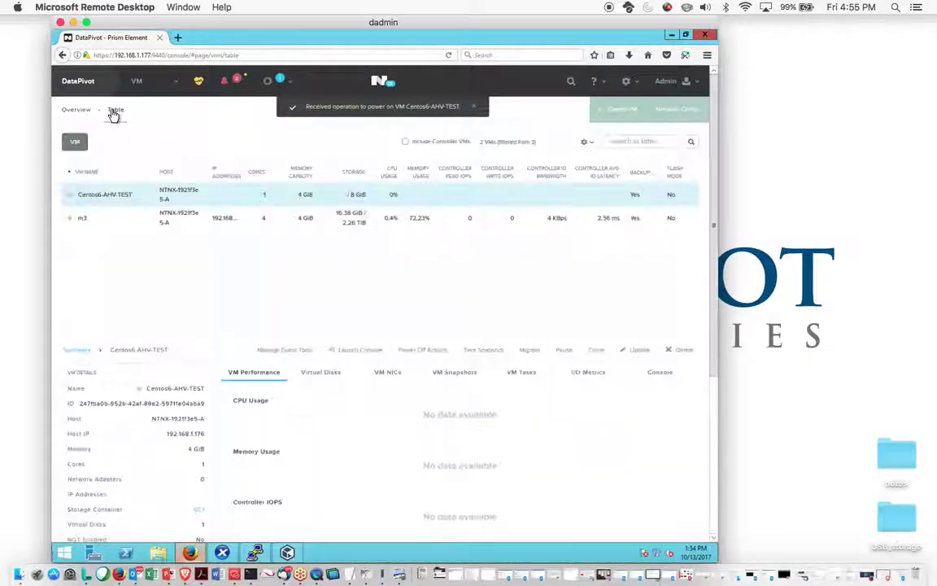
Open the Centos6-AHV-TEST console and reset the VM twice from its power menu
{"action": "left_click", "coordinate": [346, 351]}
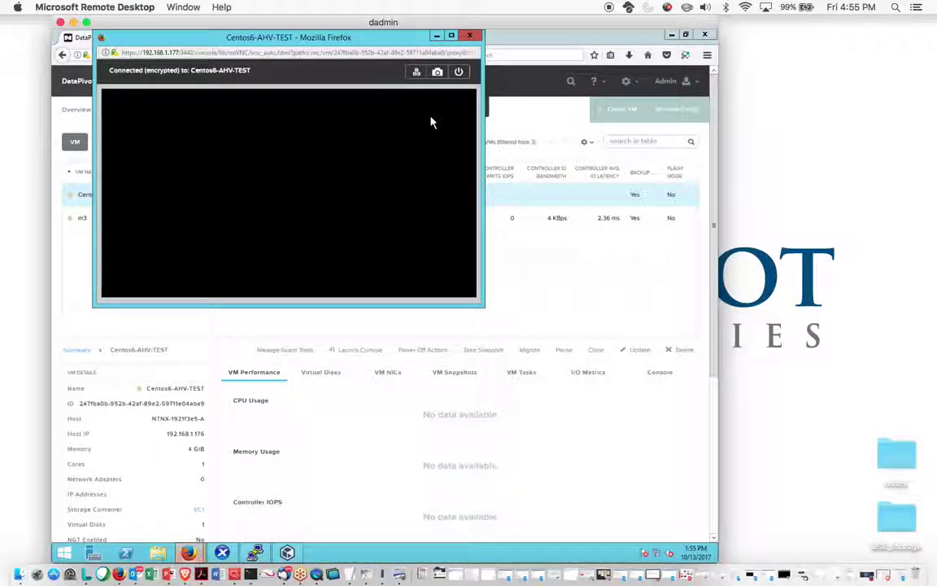
{"action": "left_click", "coordinate": [461, 73]}
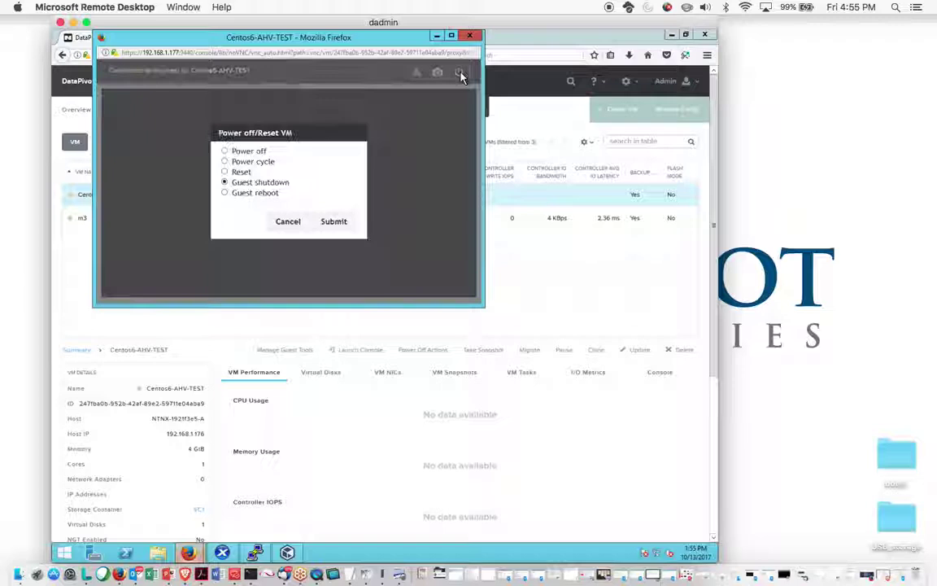
{"action": "left_click", "coordinate": [224, 172]}
{"action": "left_click", "coordinate": [332, 221]}
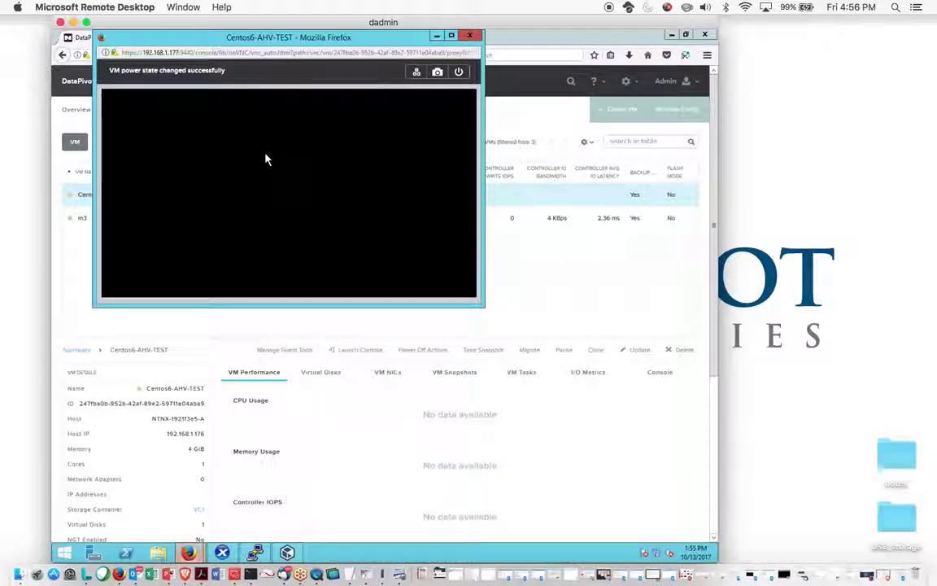
{"action": "left_click", "coordinate": [460, 74]}
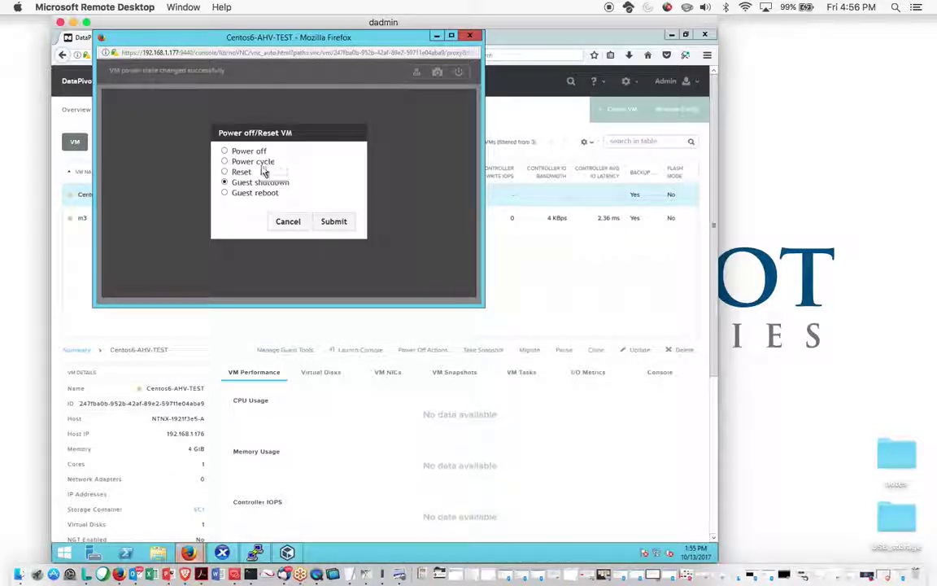
{"action": "left_click", "coordinate": [226, 173]}
{"action": "left_click", "coordinate": [335, 222]}
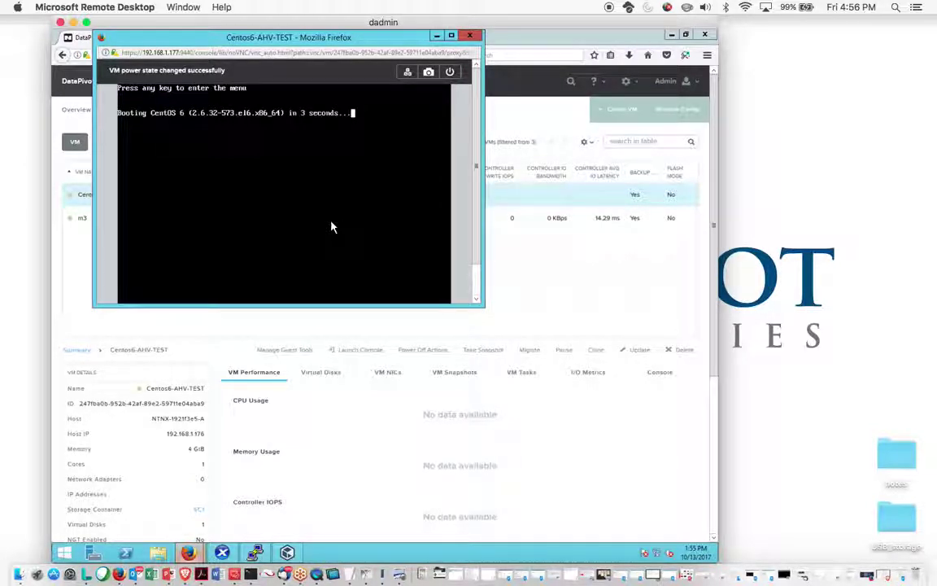
Interrupt the boot countdown and start editing the CentOS 6 entry's kernel line in GRUB
{"action": "key", "text": "space"}
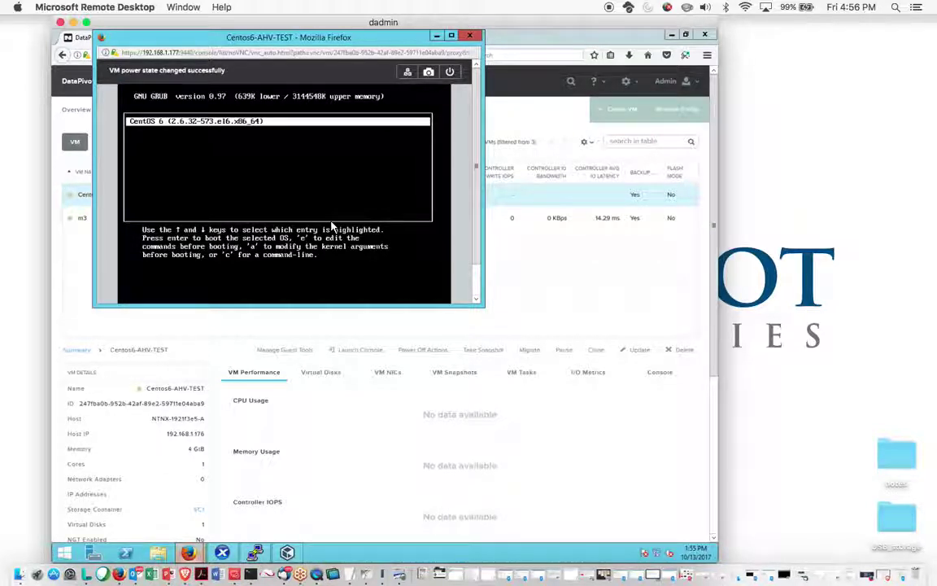
{"action": "key", "text": "e"}
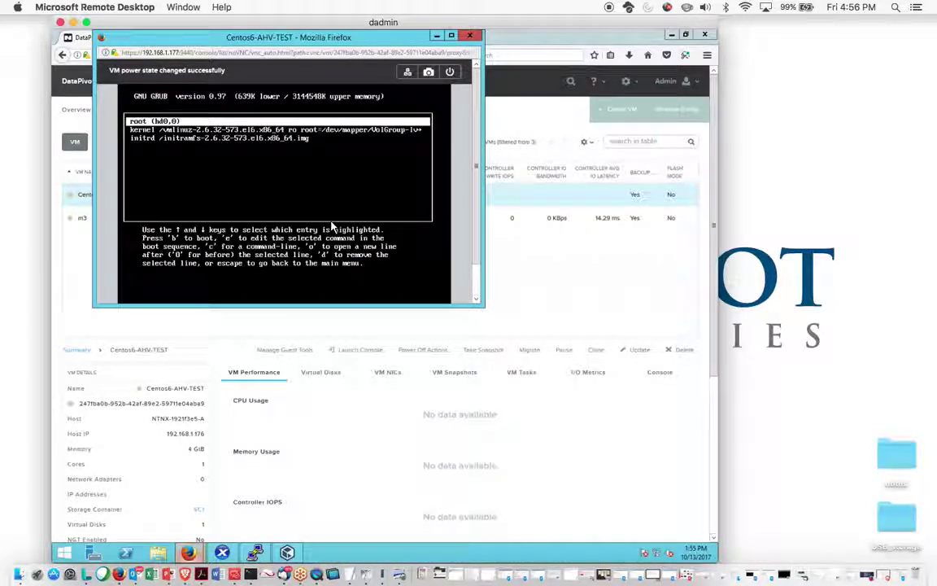
{"action": "key", "text": "Down"}
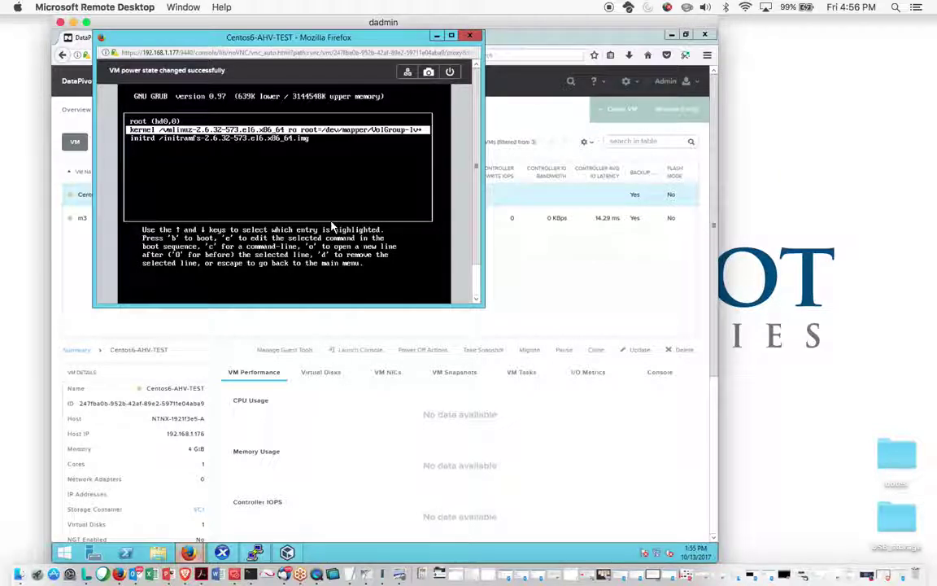
{"action": "key", "text": "e"}
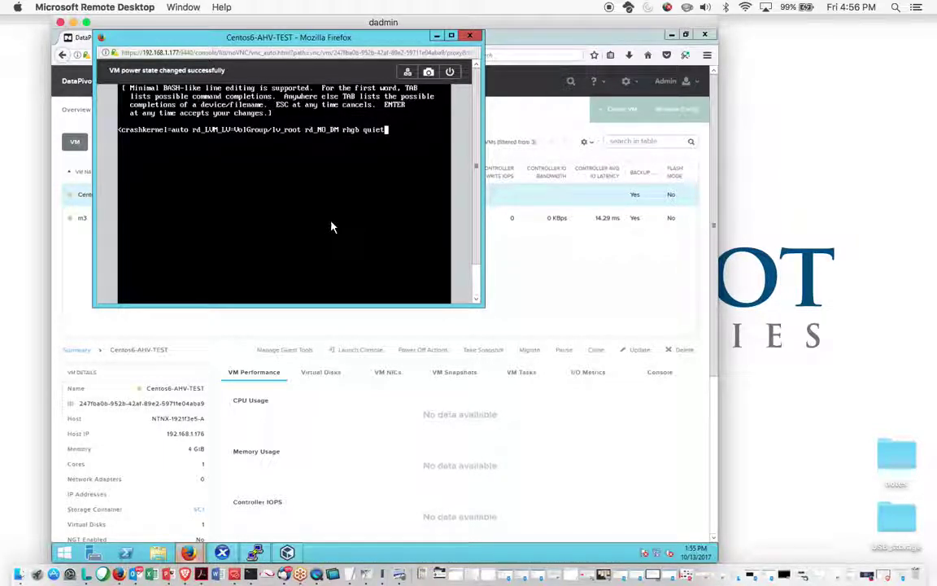
Find and delete the console=hvc0 parameter from the kernel line
{"action": "key", "text": "Left"}
{"action": "key", "text": "Left"}
{"action": "key", "text": "Left"}
{"action": "key", "text": "Left"}
{"action": "key", "text": "Left"}
{"action": "key", "text": "Left"}
{"action": "key", "text": "Left"}
{"action": "key", "text": "Left"}
{"action": "key", "text": "Left"}
{"action": "key", "text": "Left"}
{"action": "key", "text": "Left"}
{"action": "key", "text": "Left"}
{"action": "key", "text": "Left"}
{"action": "key", "text": "Left"}
{"action": "key", "text": "Left"}
{"action": "key", "text": "Left"}
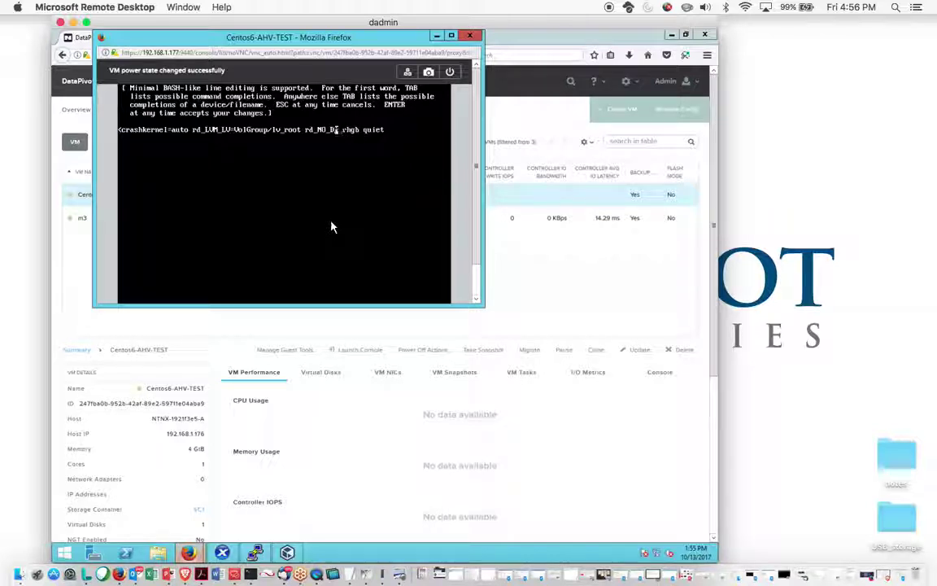
{"action": "key", "text": "Left"}
{"action": "key", "text": "Left"}
{"action": "key", "text": "Left"}
{"action": "key", "text": "Left"}
{"action": "key", "text": "Left"}
{"action": "key", "text": "Left"}
{"action": "key", "text": "Left"}
{"action": "key", "text": "Left"}
{"action": "key", "text": "Left"}
{"action": "key", "text": "Left"}
{"action": "key", "text": "Left"}
{"action": "key", "text": "Left"}
{"action": "key", "text": "Left"}
{"action": "key", "text": "Left"}
{"action": "key", "text": "Left"}
{"action": "key", "text": "Left"}
{"action": "key", "text": "Left"}
{"action": "key", "text": "Left"}
{"action": "key", "text": "Left"}
{"action": "key", "text": "Left"}
{"action": "key", "text": "Left"}
{"action": "key", "text": "Left"}
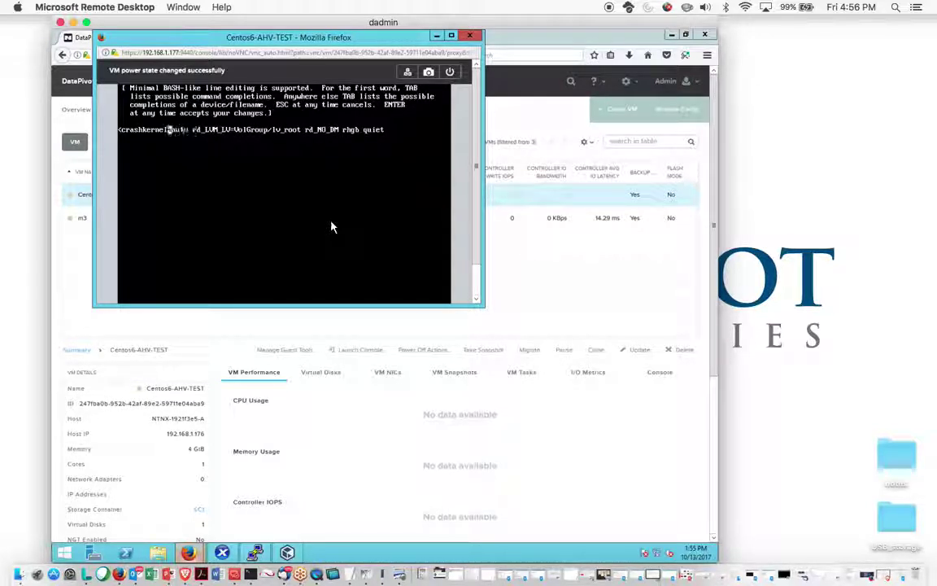
{"action": "key", "text": "Left"}
{"action": "key", "text": "Left"}
{"action": "key", "text": "Left"}
{"action": "key", "text": "Left"}
{"action": "key", "text": "Left"}
{"action": "key", "text": "Left"}
{"action": "key", "text": "Left"}
{"action": "key", "text": "Left"}
{"action": "key", "text": "Left"}
{"action": "key", "text": "Left"}
{"action": "key", "text": "Left"}
{"action": "key", "text": "Left"}
{"action": "key", "text": "Left"}
{"action": "key", "text": "Left"}
{"action": "key", "text": "Left"}
{"action": "key", "text": "Left"}
{"action": "key", "text": "Left"}
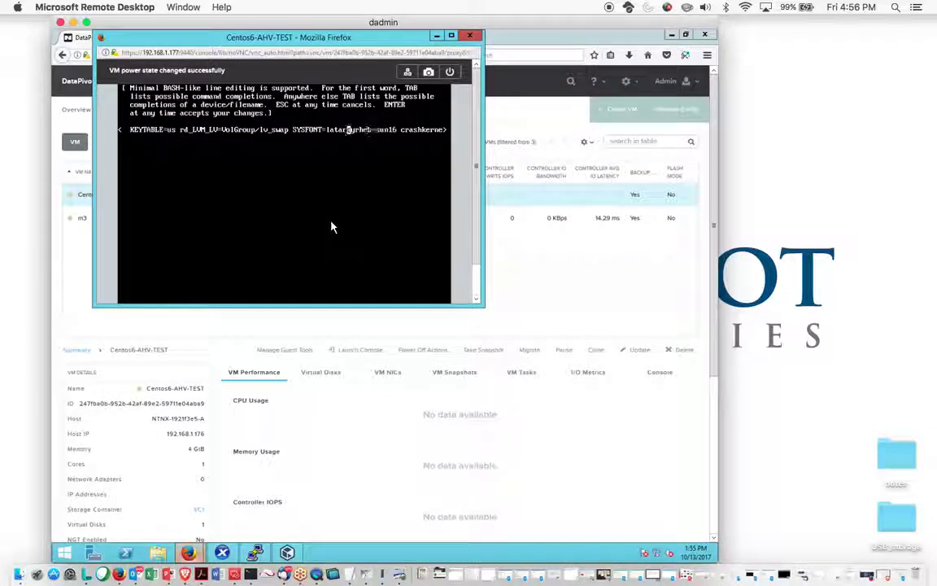
{"action": "key", "text": "Left"}
{"action": "key", "text": "Left"}
{"action": "key", "text": "Left"}
{"action": "key", "text": "Left"}
{"action": "key", "text": "Left"}
{"action": "key", "text": "Left"}
{"action": "key", "text": "Left"}
{"action": "key", "text": "Left"}
{"action": "key", "text": "Left"}
{"action": "key", "text": "Left"}
{"action": "key", "text": "Left"}
{"action": "key", "text": "Left"}
{"action": "key", "text": "Left"}
{"action": "key", "text": "Left"}
{"action": "key", "text": "Left"}
{"action": "key", "text": "Left"}
{"action": "key", "text": "Left"}
{"action": "key", "text": "Left"}
{"action": "key", "text": "Left"}
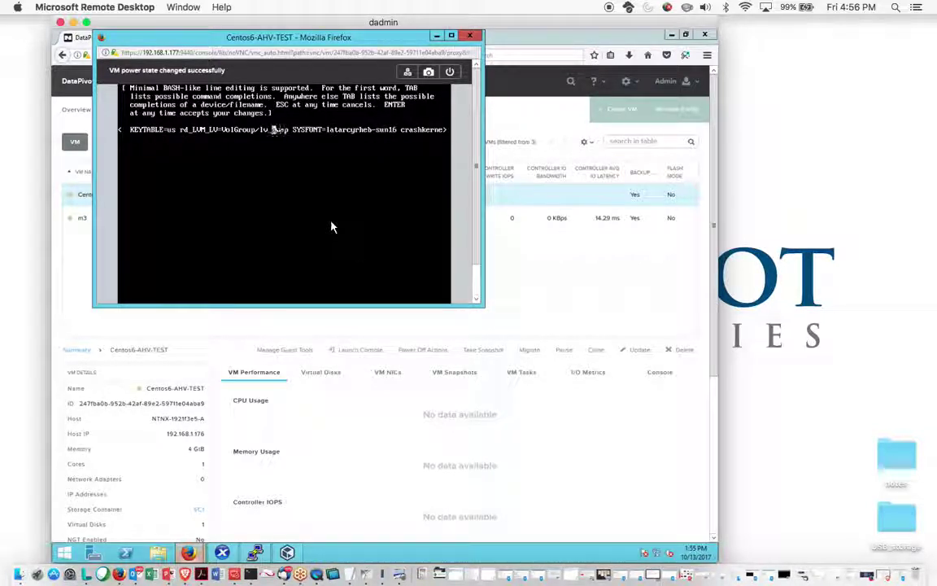
{"action": "key", "text": "Left"}
{"action": "key", "text": "Left"}
{"action": "key", "text": "Left"}
{"action": "key", "text": "Left"}
{"action": "key", "text": "Left"}
{"action": "key", "text": "Left"}
{"action": "key", "text": "Left"}
{"action": "key", "text": "Left"}
{"action": "key", "text": "Left"}
{"action": "key", "text": "Left"}
{"action": "key", "text": "Left"}
{"action": "key", "text": "Left"}
{"action": "key", "text": "Left"}
{"action": "key", "text": "Left"}
{"action": "key", "text": "Left"}
{"action": "key", "text": "Left"}
{"action": "key", "text": "Left"}
{"action": "key", "text": "Left"}
{"action": "key", "text": "Left"}
{"action": "key", "text": "Left"}
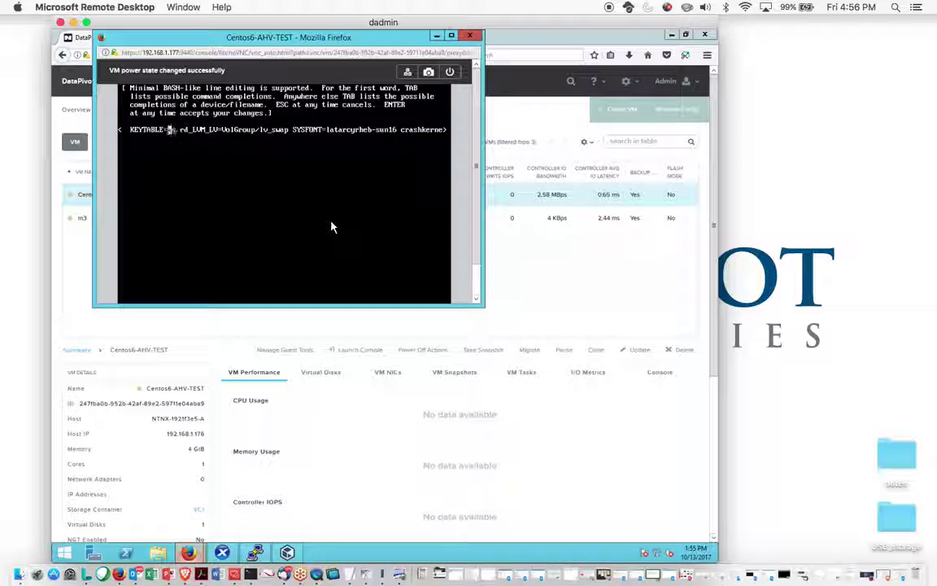
{"action": "key", "text": "Left"}
{"action": "key", "text": "Left"}
{"action": "key", "text": "Left"}
{"action": "key", "text": "Left"}
{"action": "key", "text": "Left"}
{"action": "key", "text": "Left"}
{"action": "key", "text": "Left"}
{"action": "key", "text": "Left"}
{"action": "key", "text": "Left"}
{"action": "key", "text": "Left"}
{"action": "key", "text": "Left"}
{"action": "key", "text": "Left"}
{"action": "key", "text": "Left"}
{"action": "key", "text": "Left"}
{"action": "key", "text": "Left"}
{"action": "key", "text": "Left"}
{"action": "key", "text": "Left"}
{"action": "key", "text": "Left"}
{"action": "key", "text": "Left"}
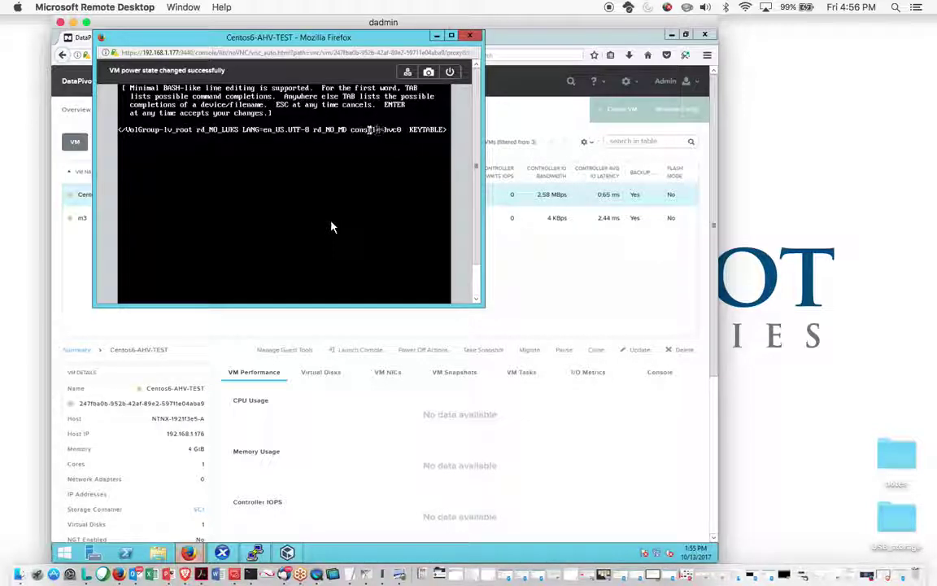
{"action": "key", "text": "Right"}
{"action": "key", "text": "Right"}
{"action": "key", "text": "Right"}
{"action": "key", "text": "Right"}
{"action": "key", "text": "Right"}
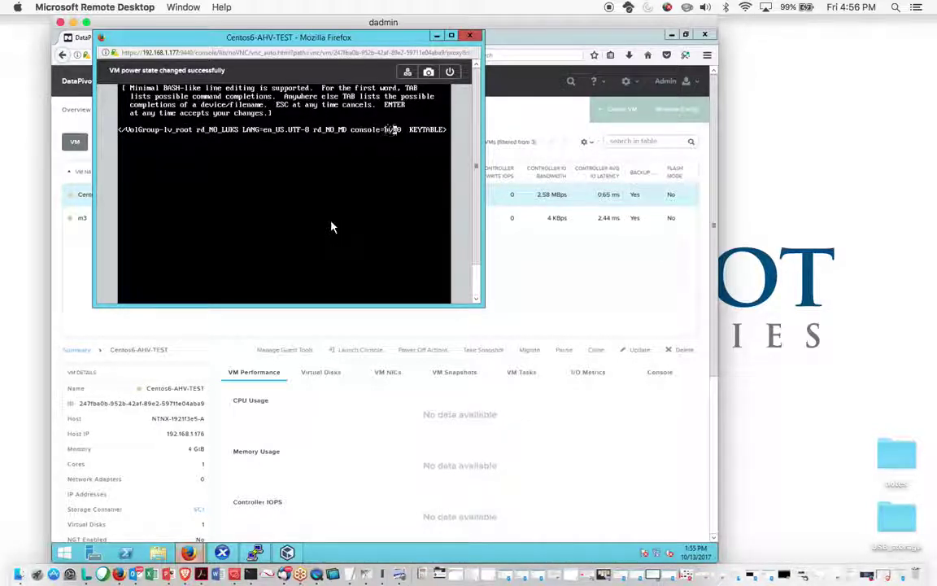
{"action": "key", "text": "Right"}
{"action": "key", "text": "Right"}
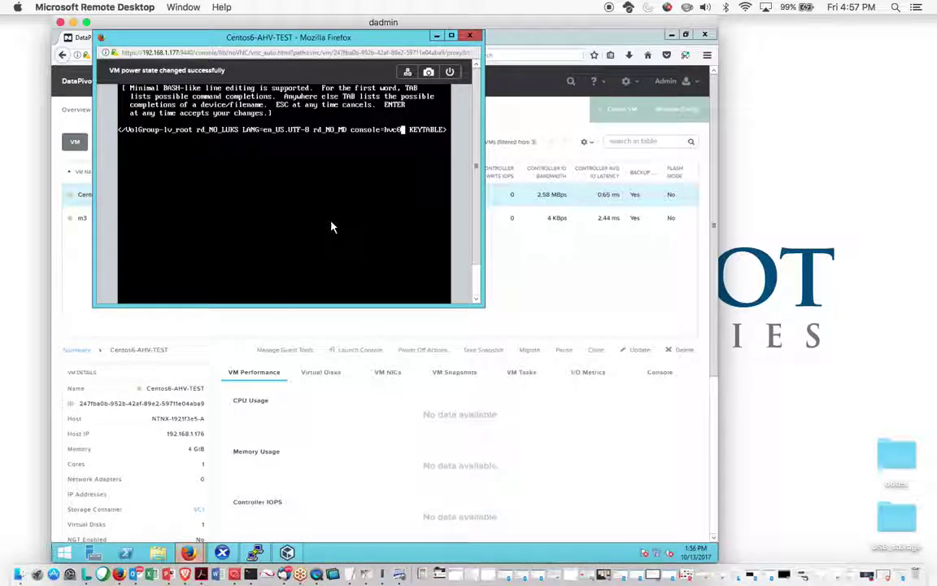
{"action": "key", "text": "BackSpace"}
{"action": "key", "text": "BackSpace"}
{"action": "key", "text": "BackSpace"}
{"action": "key", "text": "BackSpace"}
{"action": "key", "text": "BackSpace"}
{"action": "key", "text": "BackSpace"}
{"action": "key", "text": "BackSpace"}
{"action": "key", "text": "BackSpace"}
{"action": "key", "text": "BackSpace"}
{"action": "key", "text": "BackSpace"}
{"action": "key", "text": "BackSpace"}
{"action": "key", "text": "BackSpace"}
{"action": "key", "text": "BackSpace"}
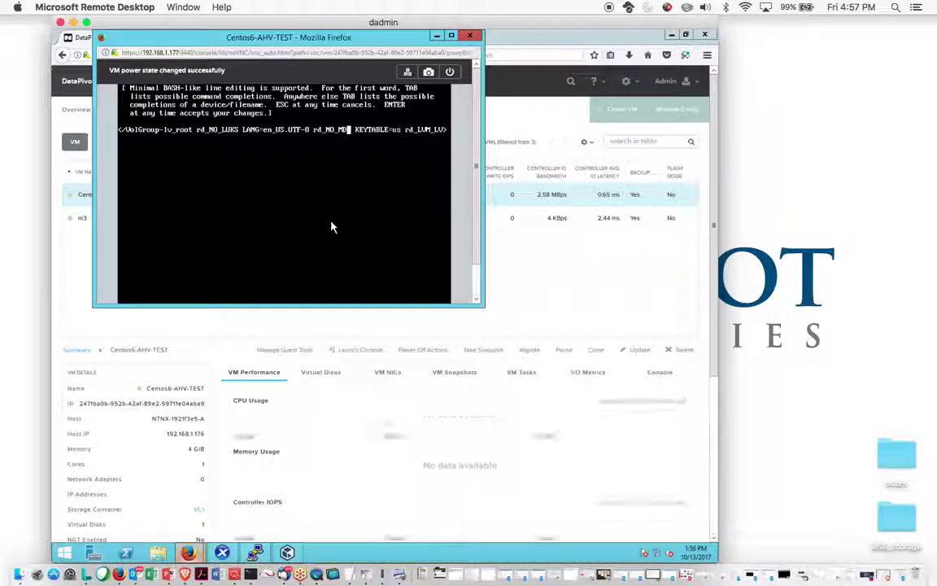
Accept the edited kernel line and boot CentOS 6 from the modified GRUB entry
{"action": "key", "text": "Return"}
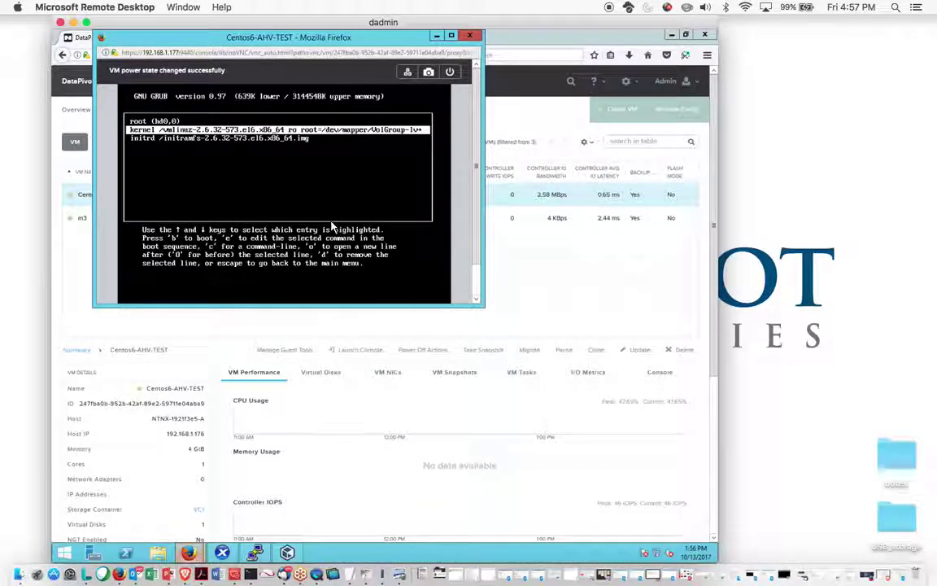
{"action": "key", "text": "b"}
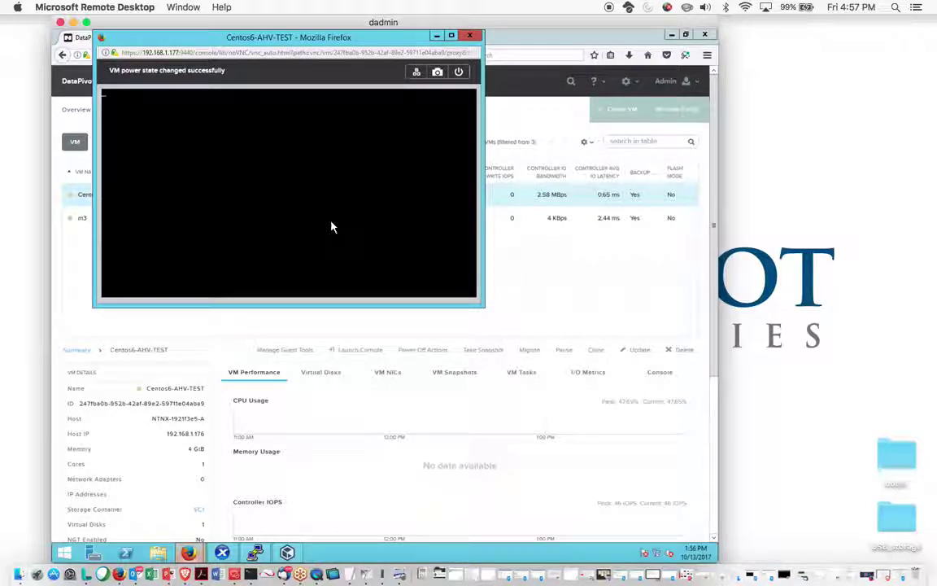